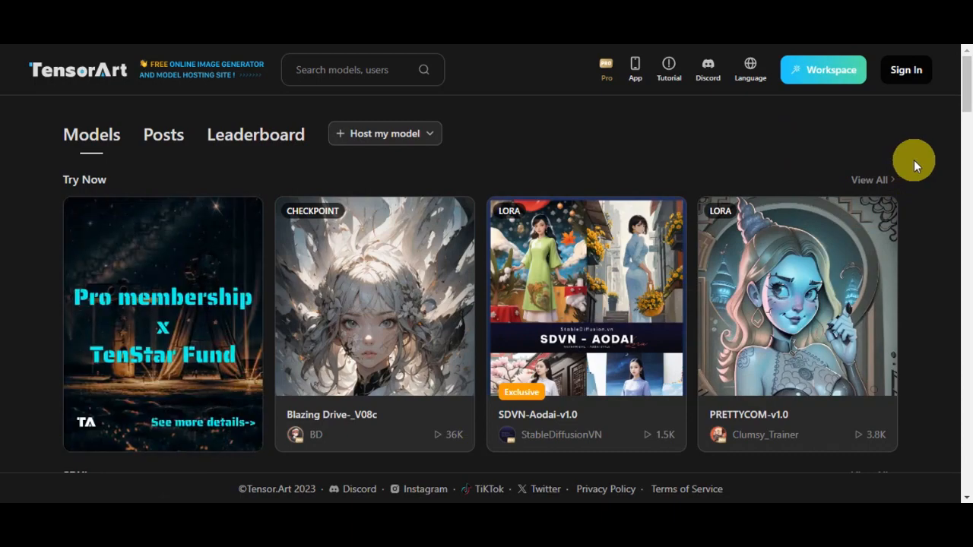
Browse the model gallery through the SDXL, Exclusive, Sci-Fi, Buildings and Trending sections and return to its beginning.
scroll(915, 164, down, 4)
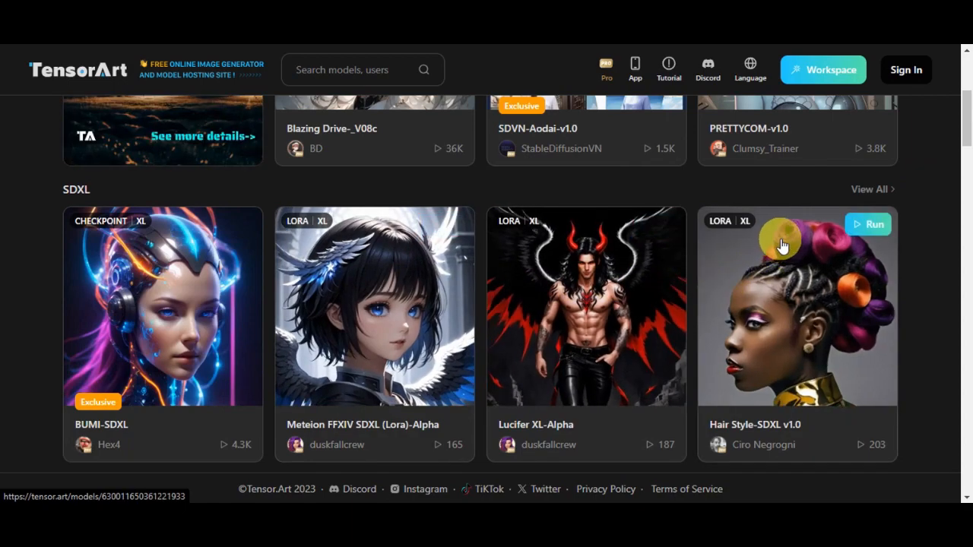
scroll(780, 241, down, 2)
scroll(785, 243, down, 1)
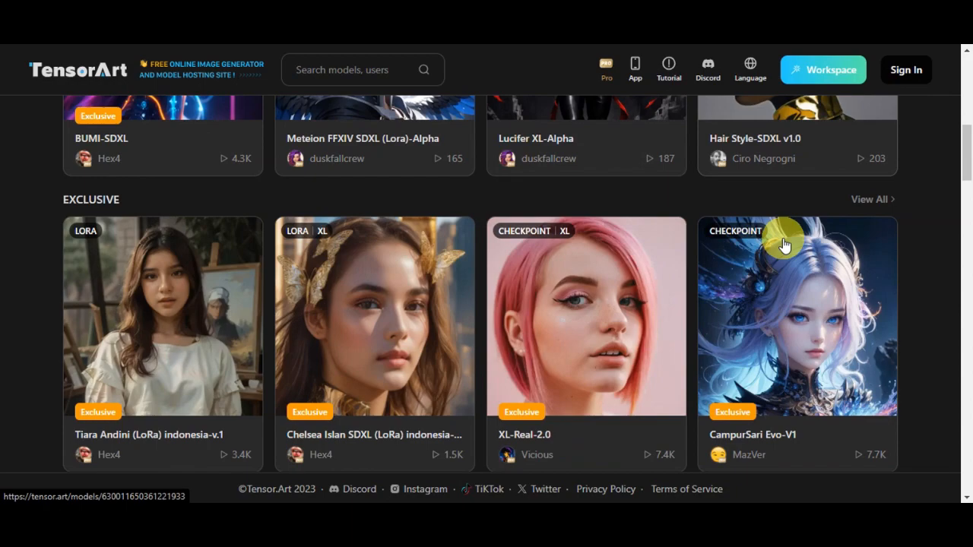
scroll(838, 252, down, 1)
scroll(838, 253, down, 2)
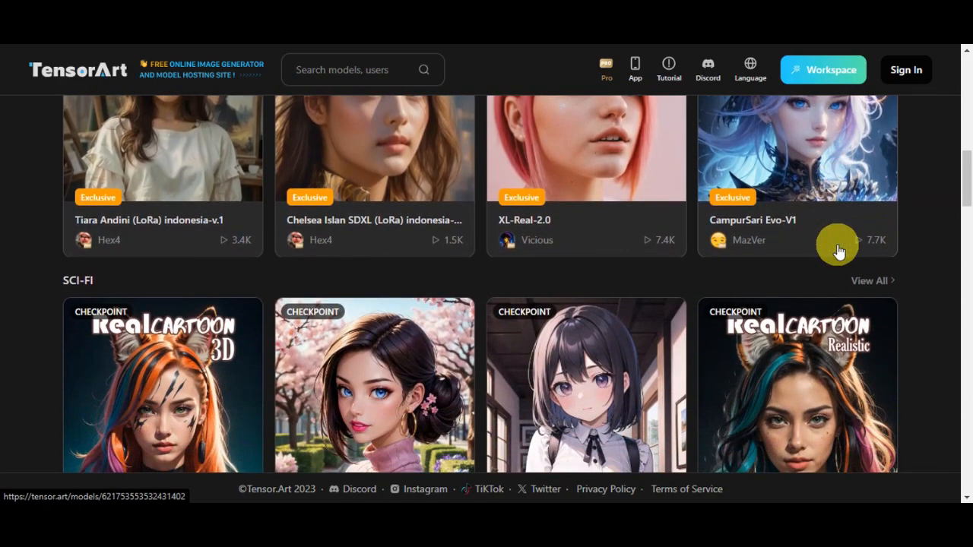
scroll(838, 253, down, 2)
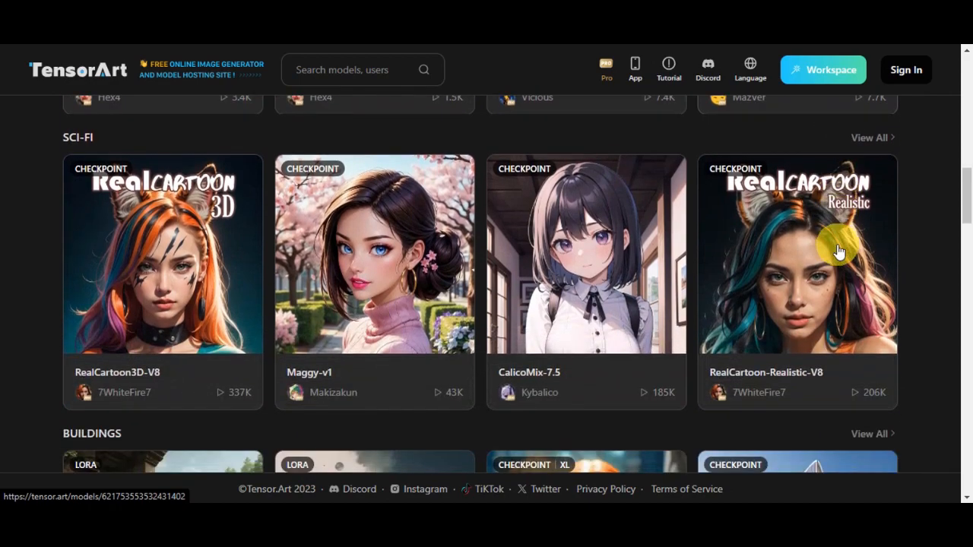
scroll(838, 253, down, 1)
scroll(838, 252, down, 2)
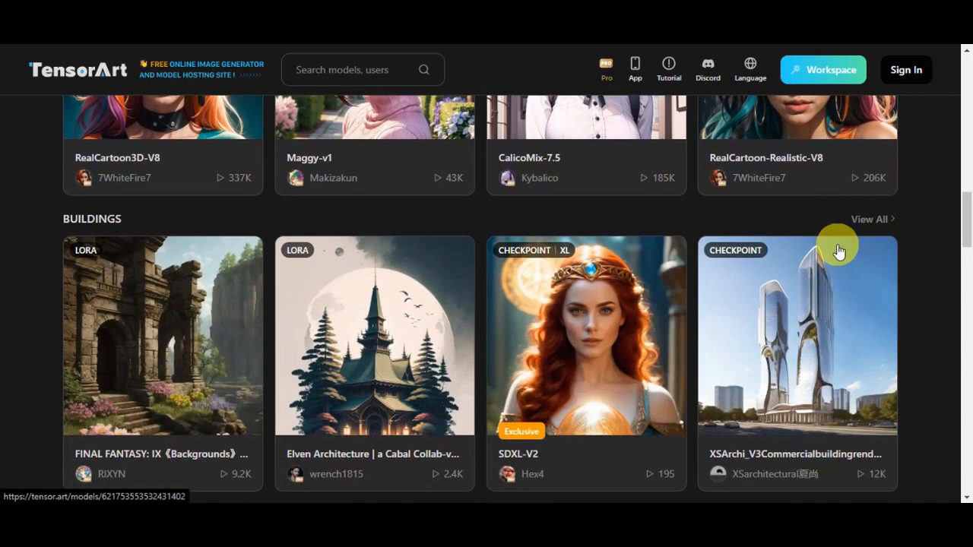
scroll(838, 253, down, 2)
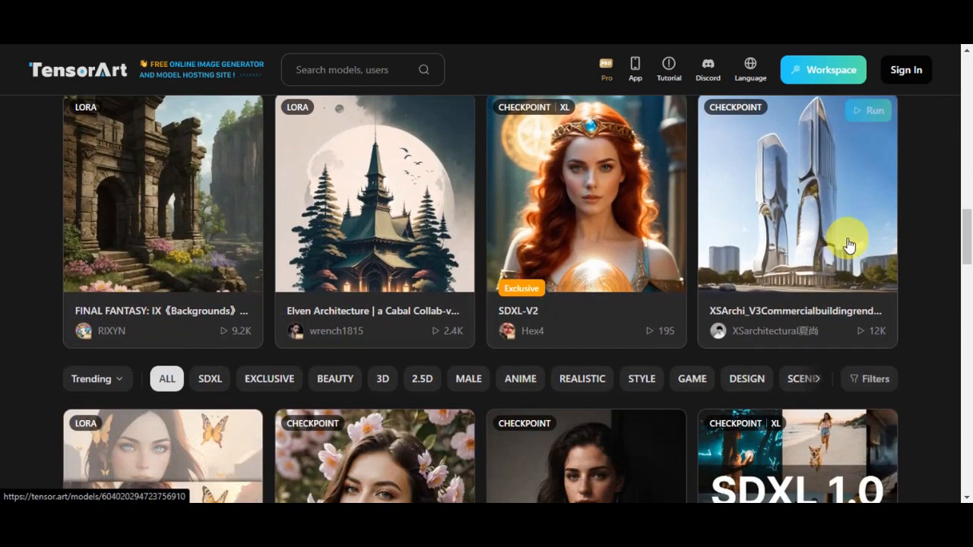
scroll(847, 245, down, 1)
scroll(921, 307, up, 1)
scroll(920, 307, down, 5)
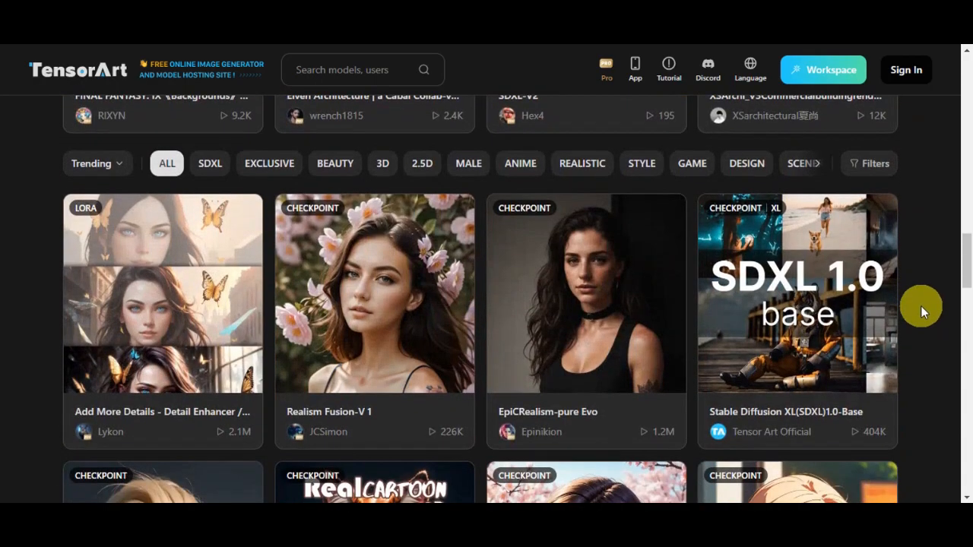
scroll(921, 306, down, 5)
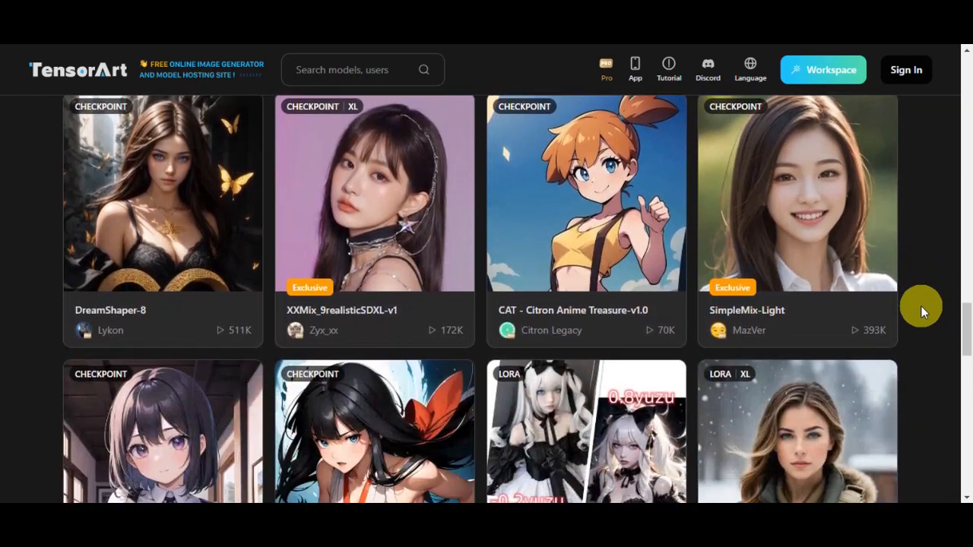
scroll(921, 305, down, 3)
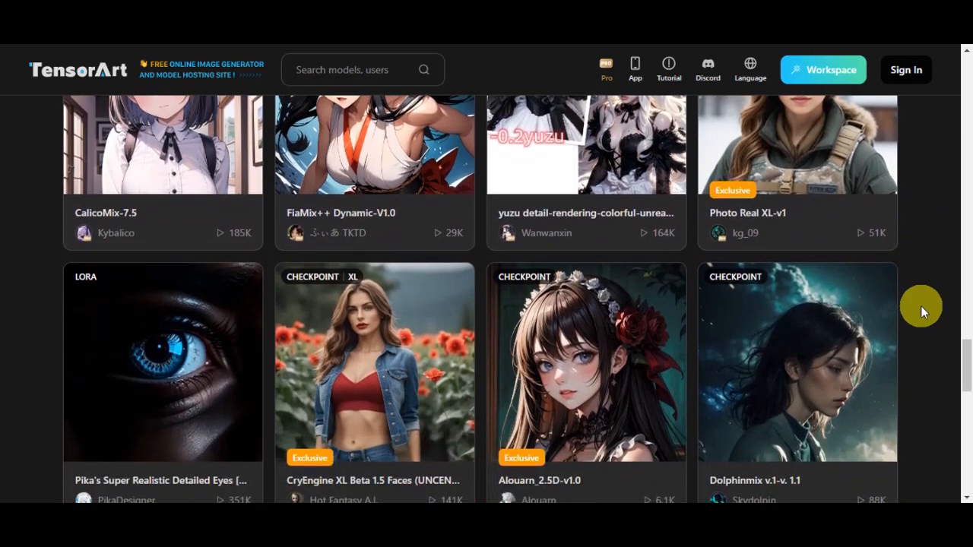
drag(964, 344, 962, 55)
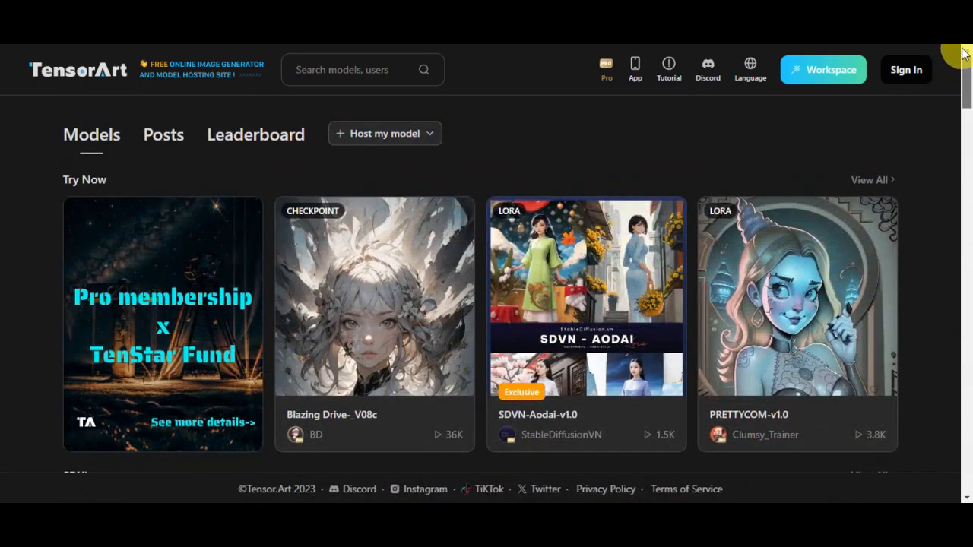
Sign in to the site with a Google account.
click(898, 70)
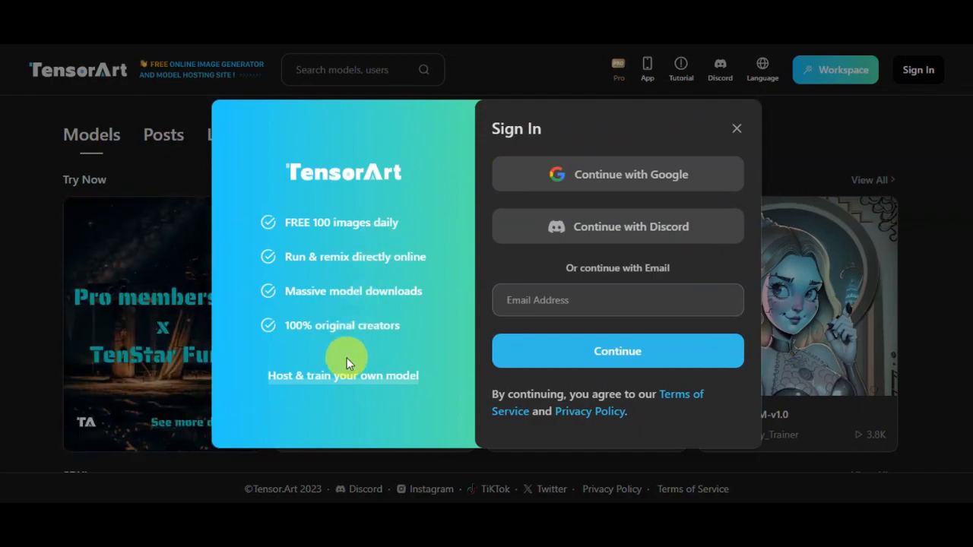
click(668, 175)
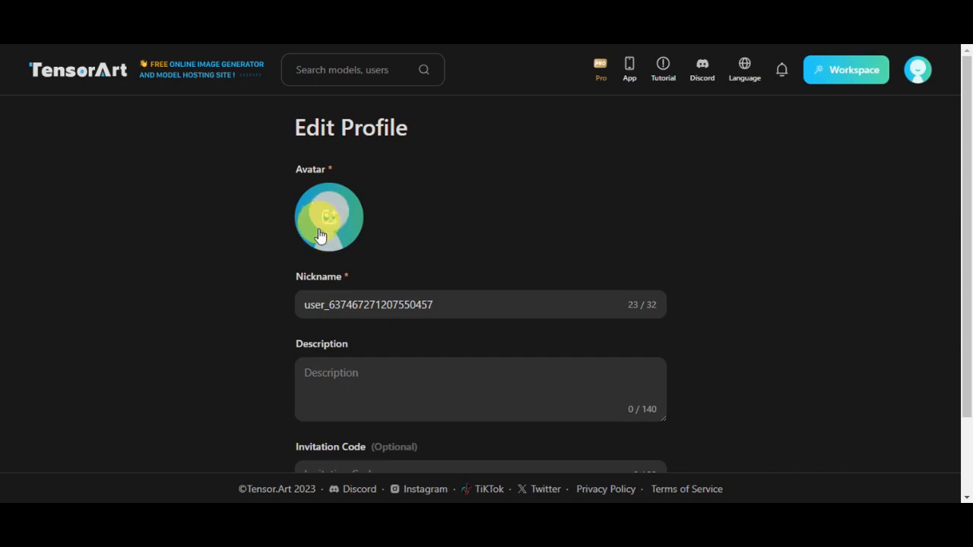
Check the nickname, description and invitation code fields of the new profile and save it without entering anything.
scroll(319, 228, down, 1)
click(304, 209)
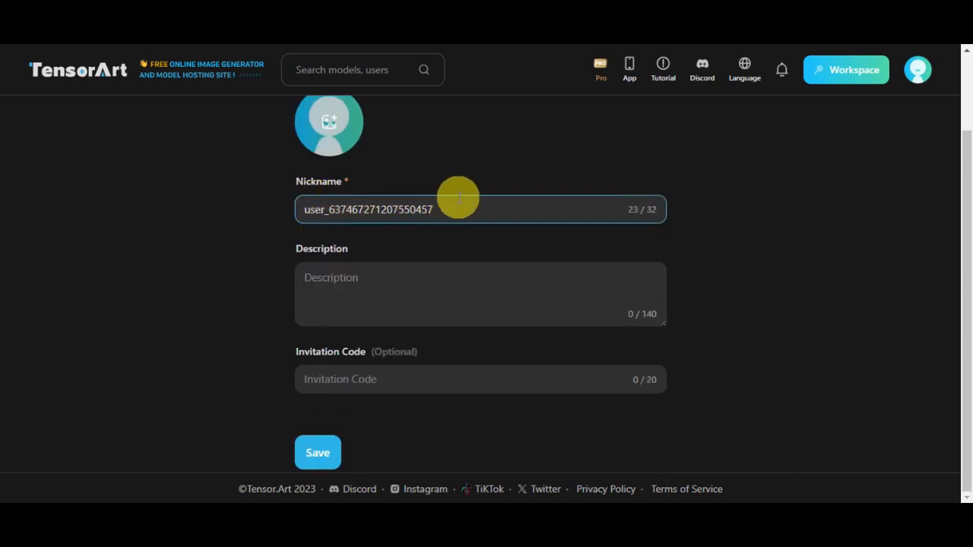
click(350, 270)
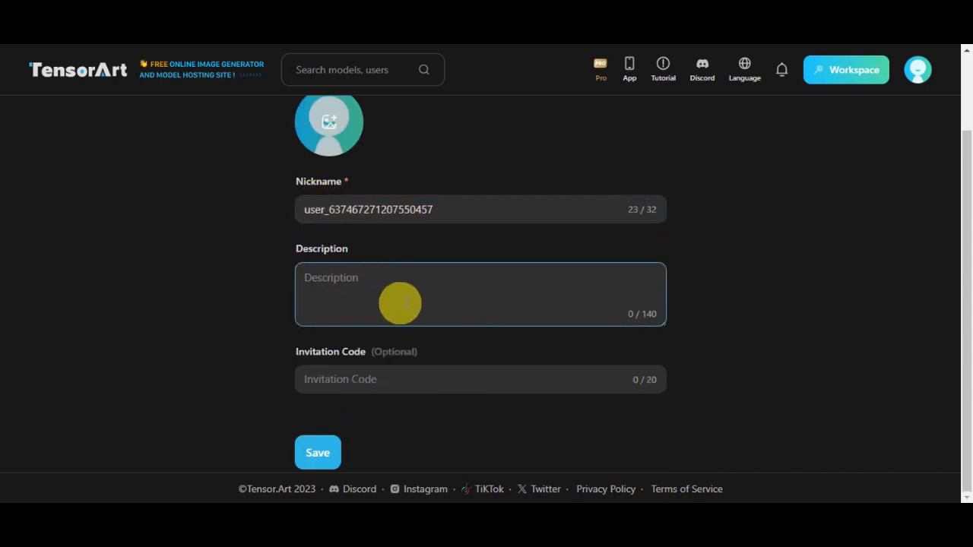
click(401, 380)
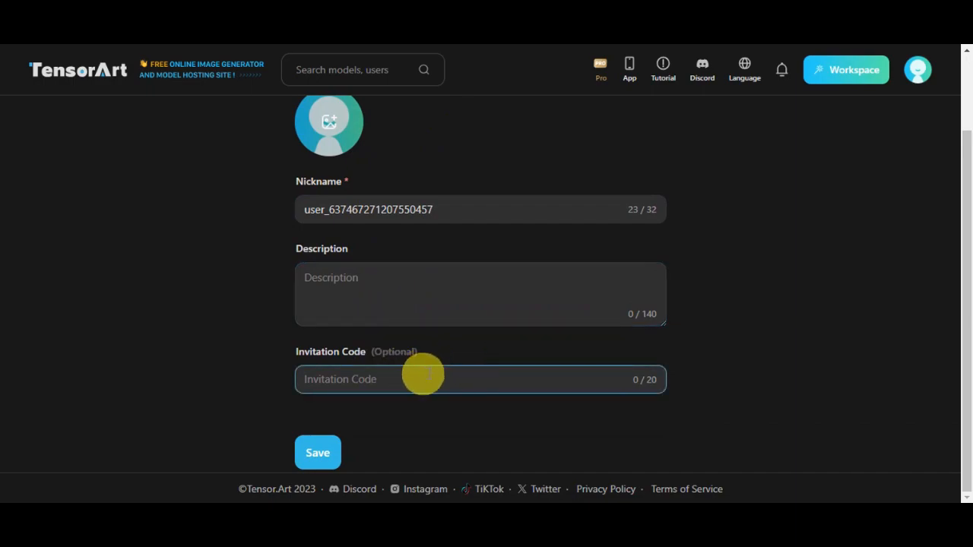
click(346, 354)
click(383, 378)
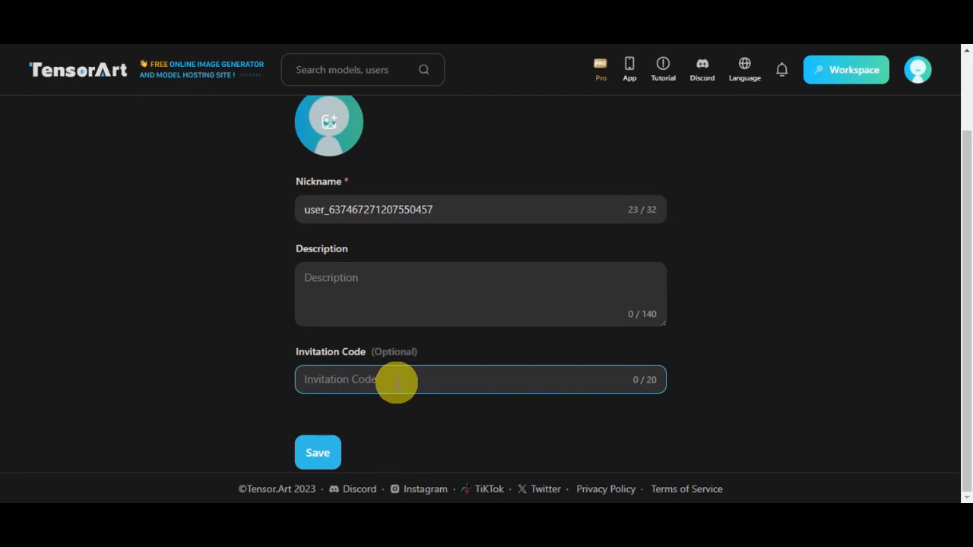
click(319, 455)
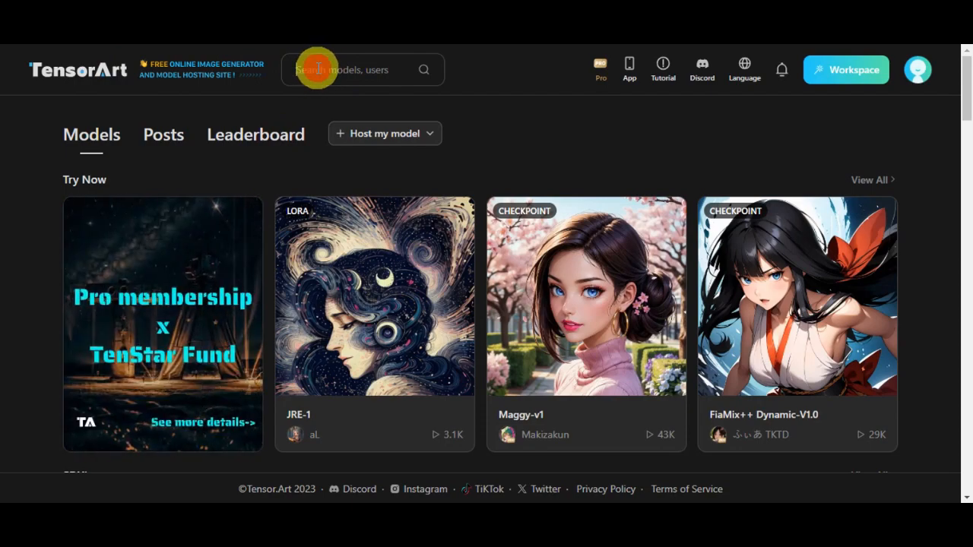
Open the account's profile page and examine its models area and the options for hosting a model.
click(347, 70)
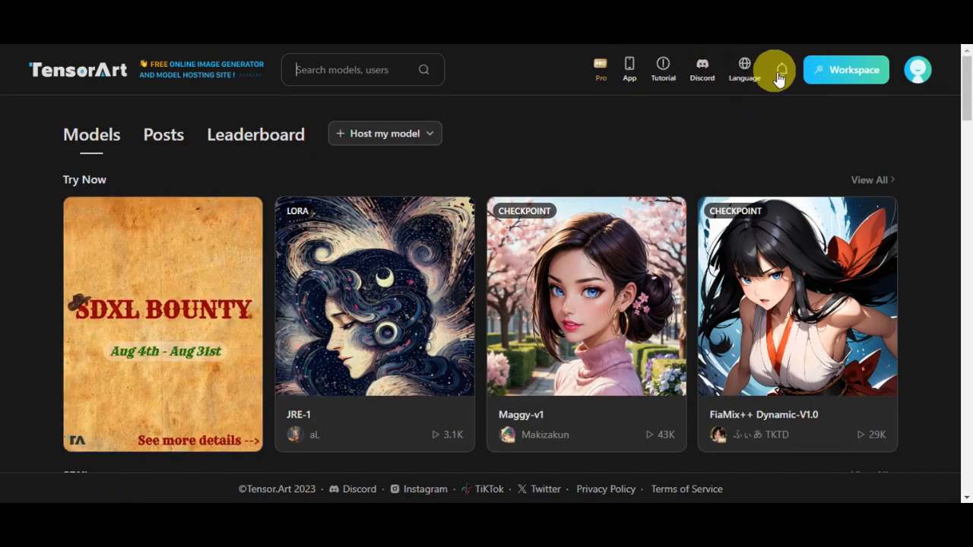
click(912, 73)
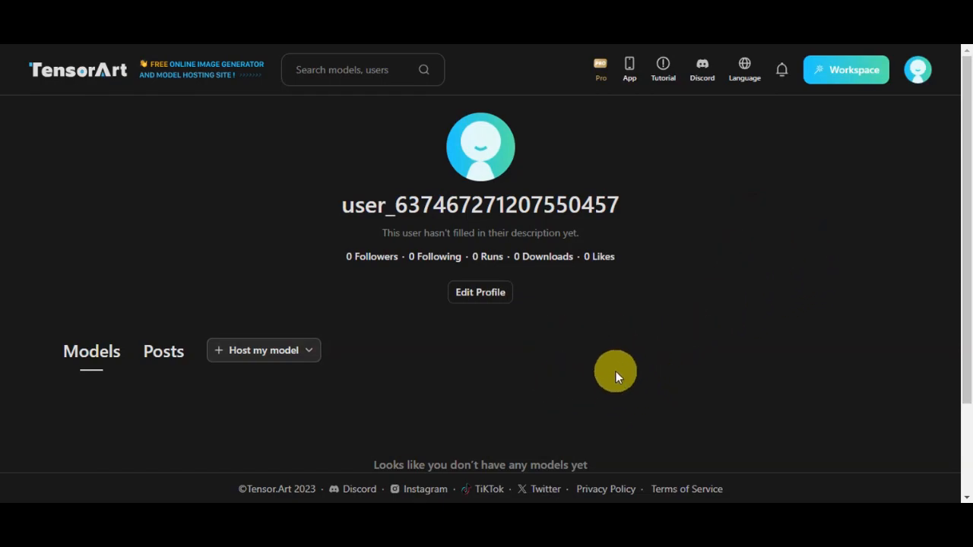
mouse_move(308, 351)
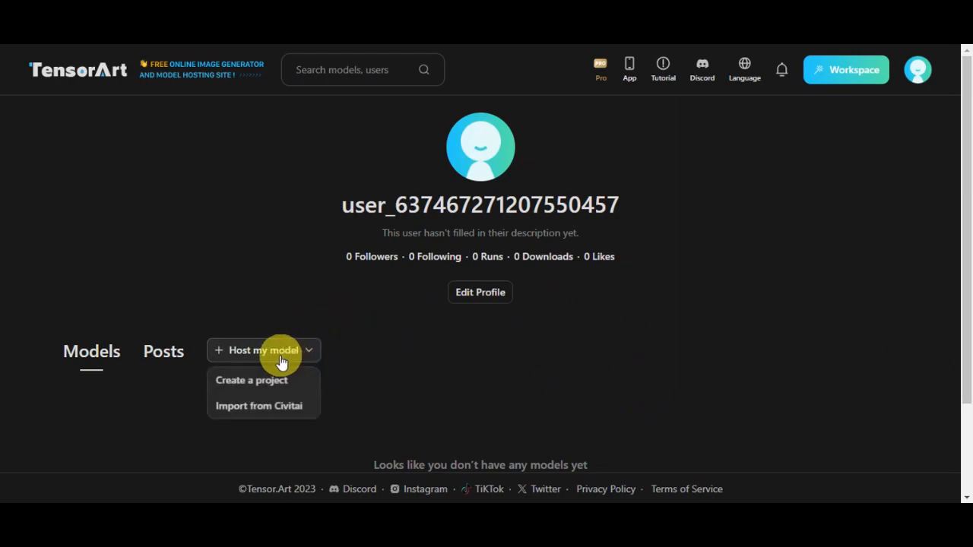
scroll(647, 346, down, 2)
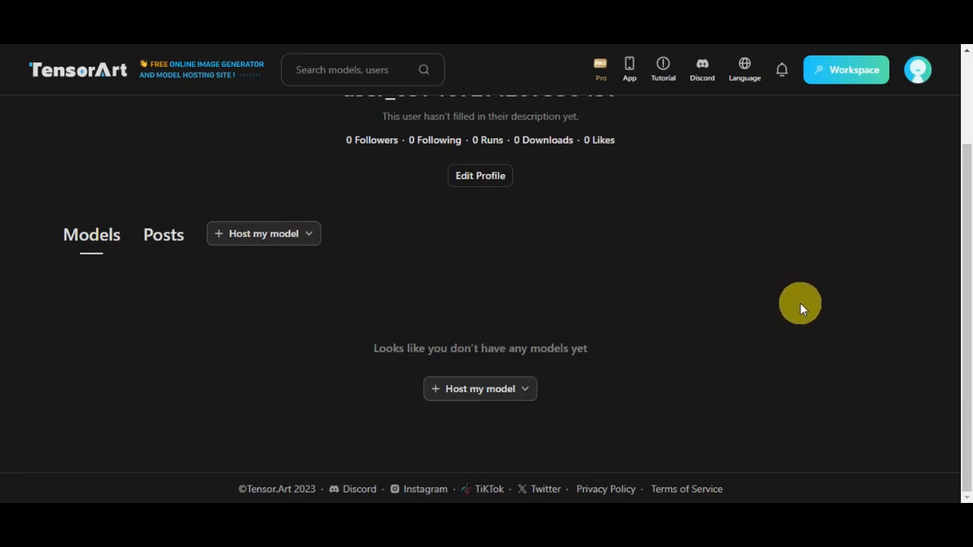
scroll(800, 308, up, 2)
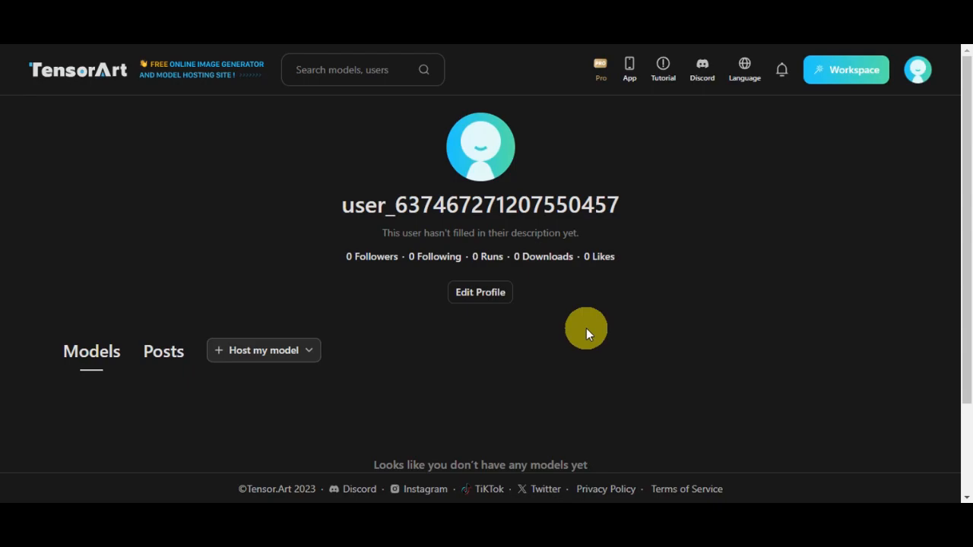
View the My Credits details covering daily energy, sign rewards and additional credits, and close them.
click(918, 76)
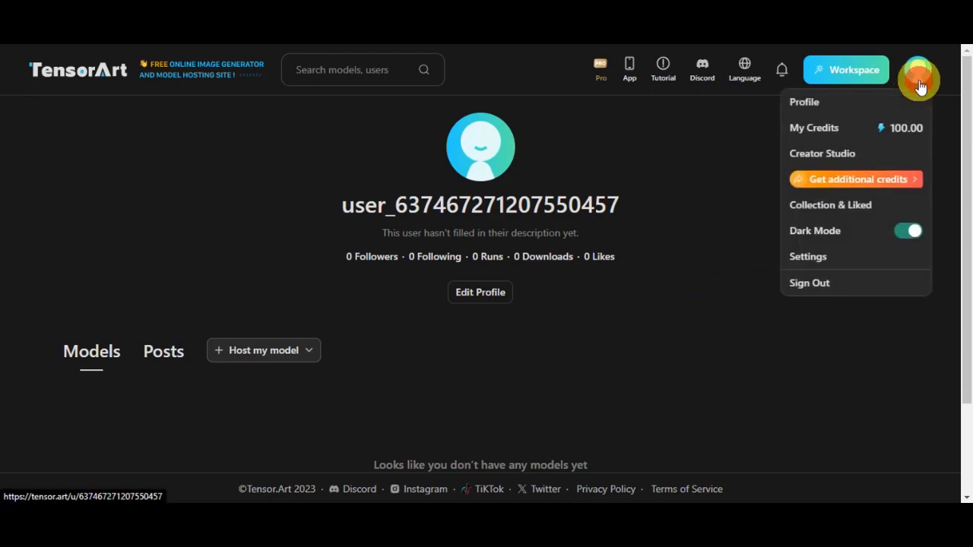
click(850, 131)
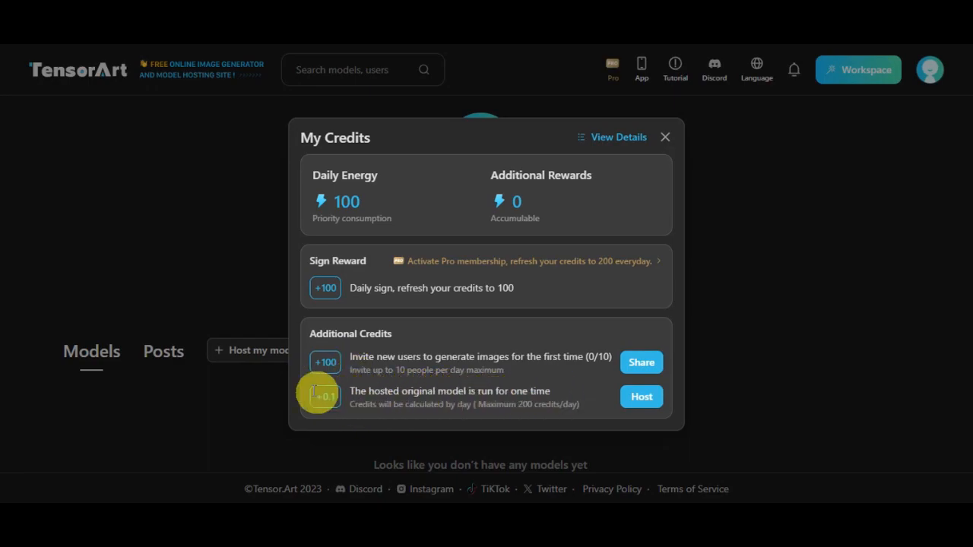
click(841, 271)
Try switching the Dark Mode account option off and on again.
mouse_move(916, 86)
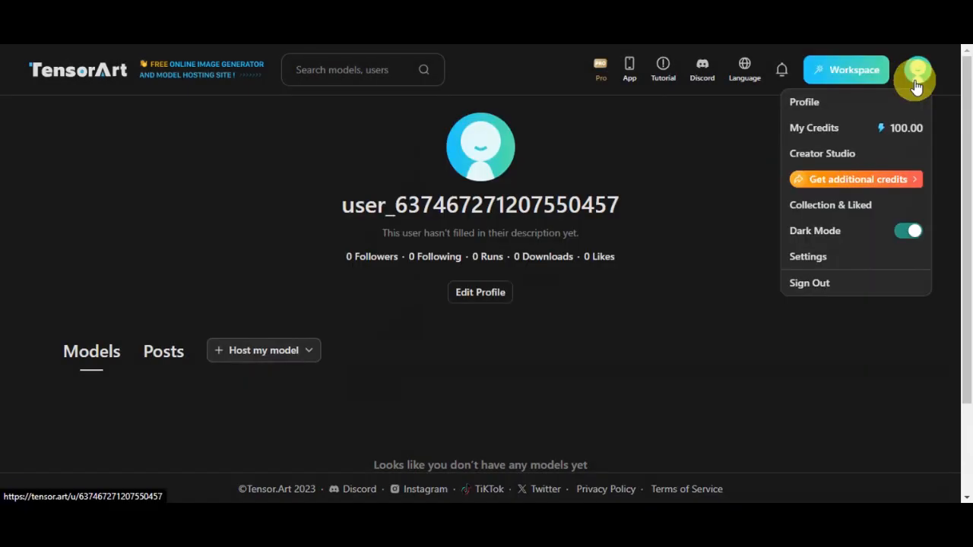
click(845, 235)
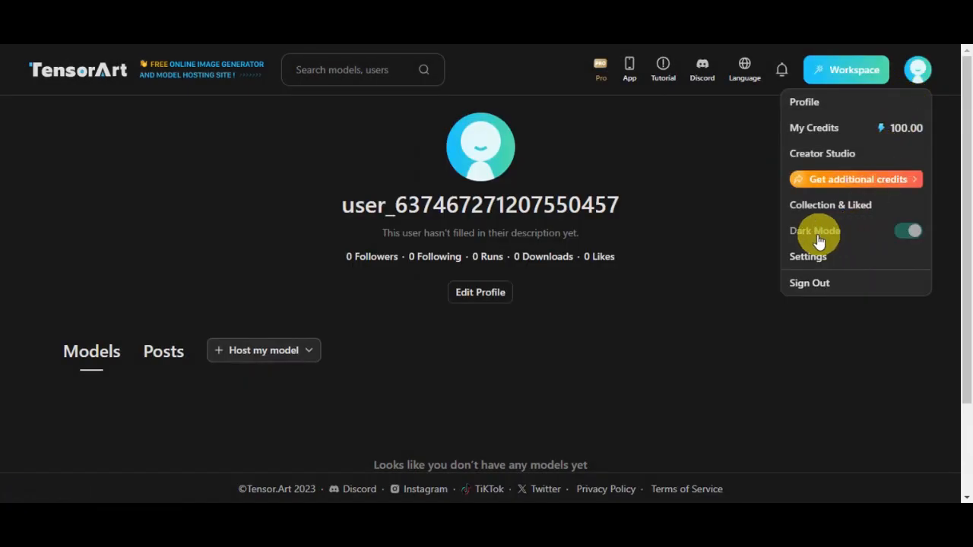
click(911, 233)
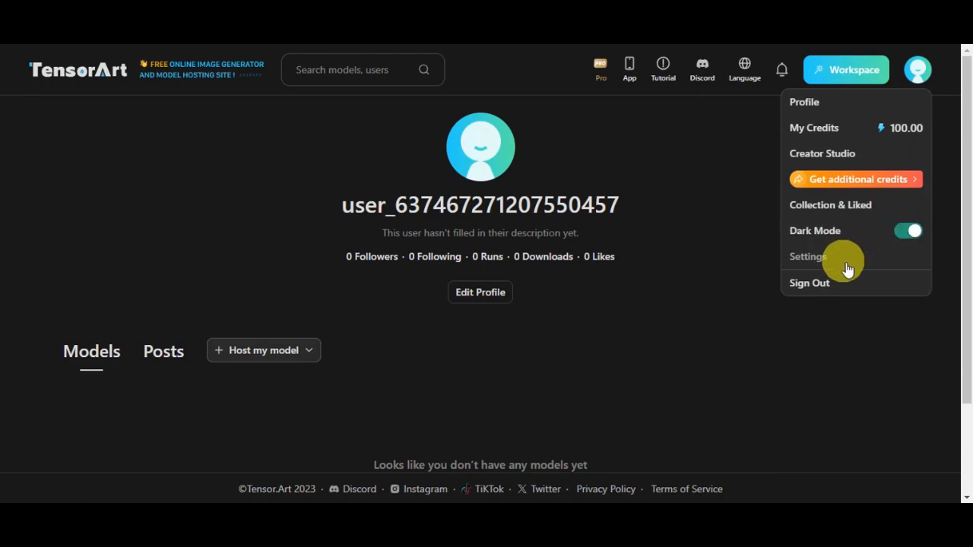
Return to the home page and open the "High Colors details -V1" LoRA model from the gallery.
click(236, 76)
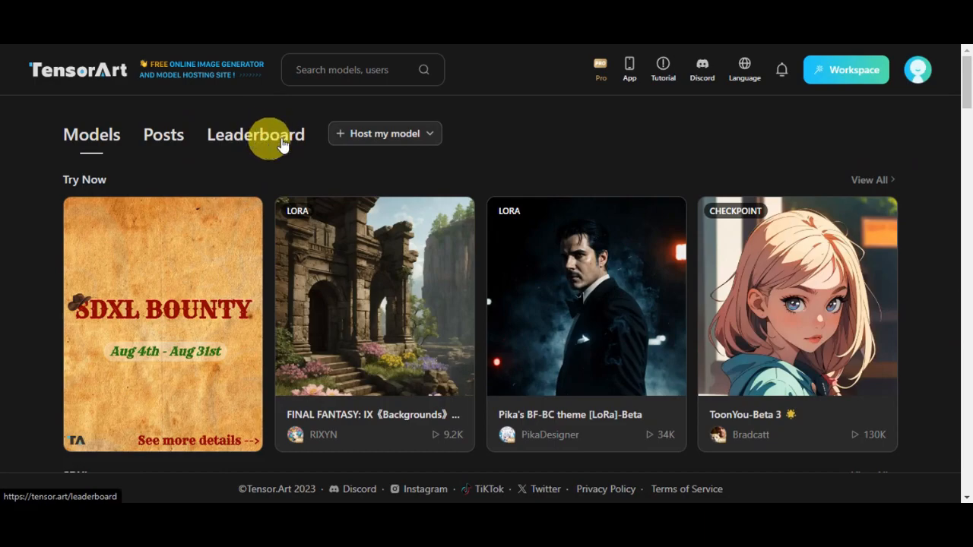
scroll(964, 174, down, 7)
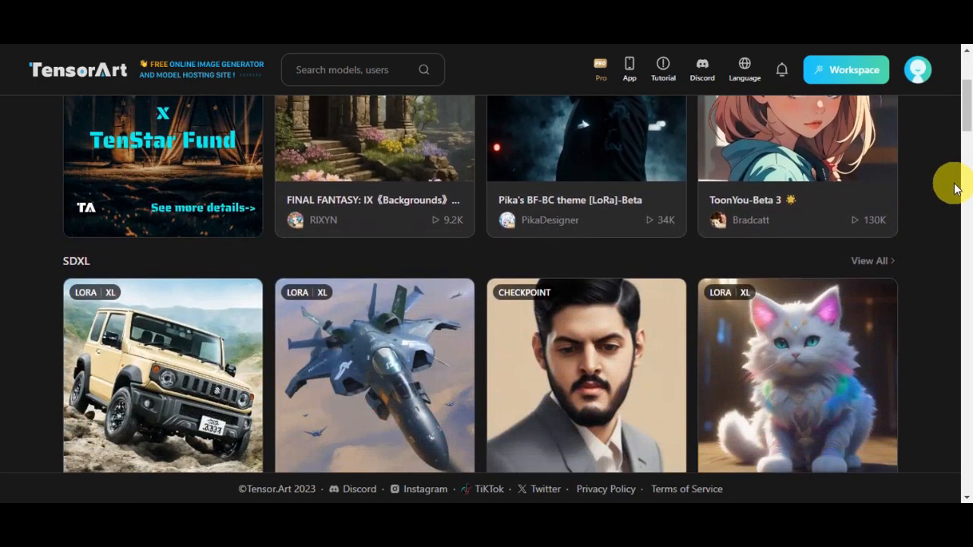
scroll(957, 189, down, 8)
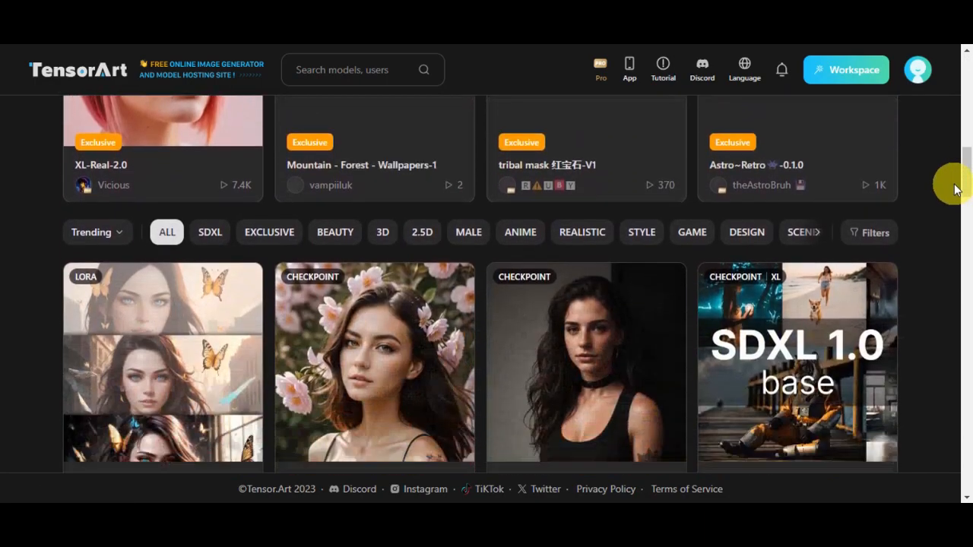
scroll(956, 189, down, 6)
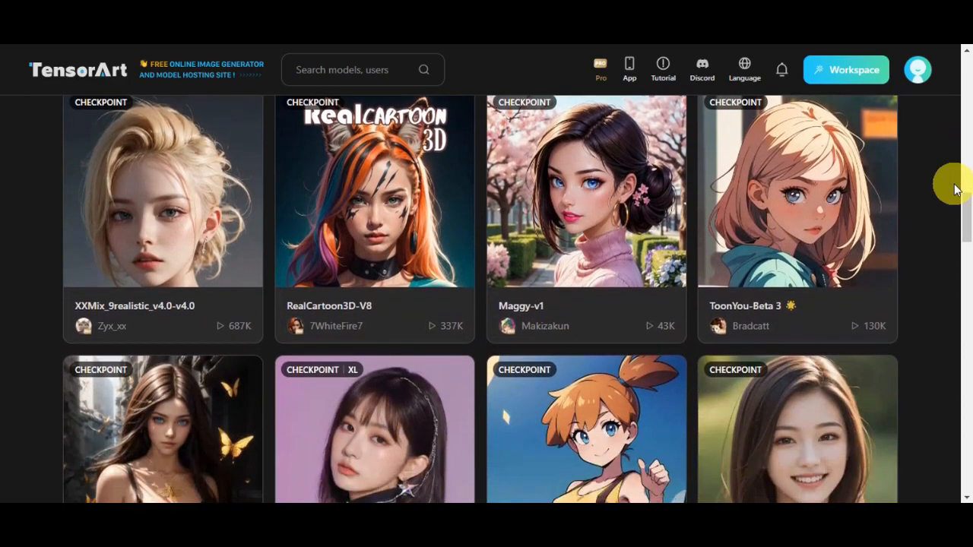
scroll(956, 189, down, 5)
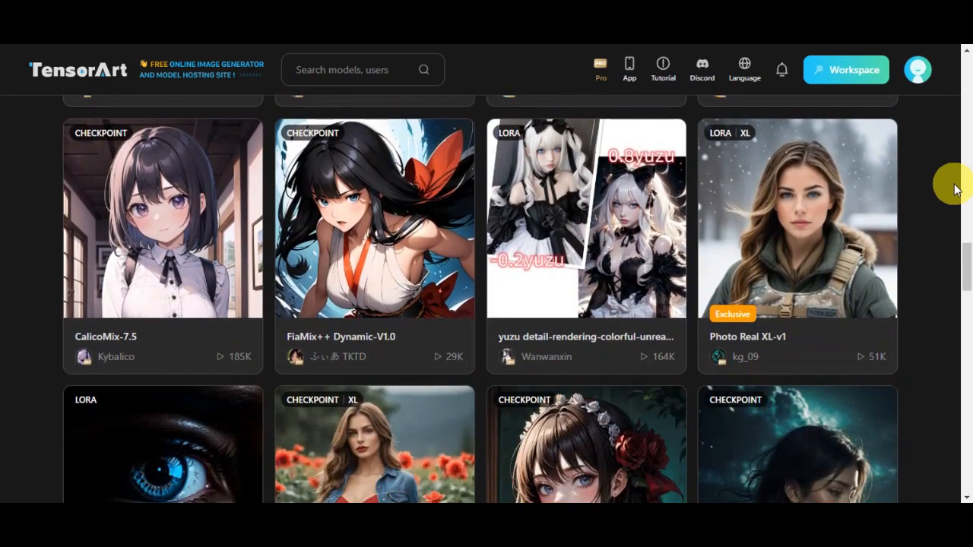
scroll(956, 190, down, 6)
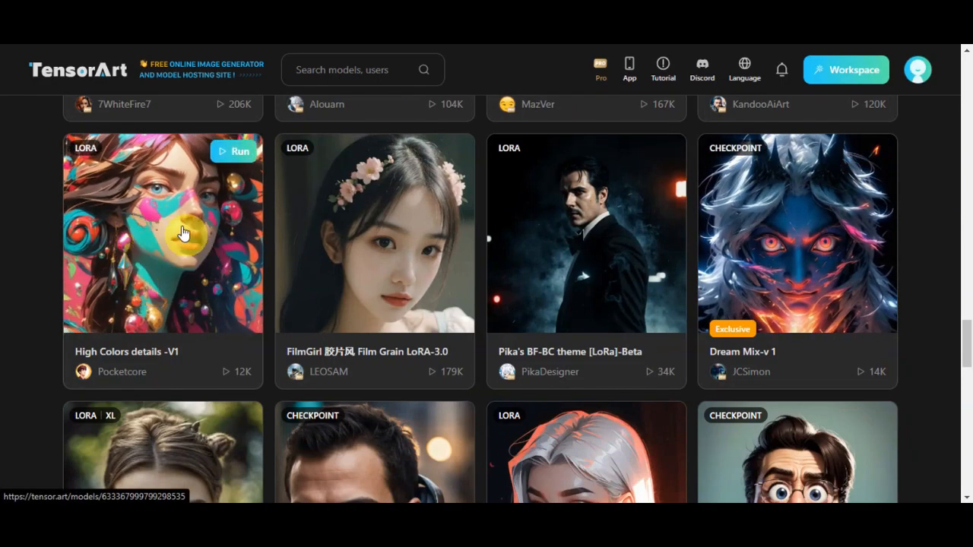
click(190, 246)
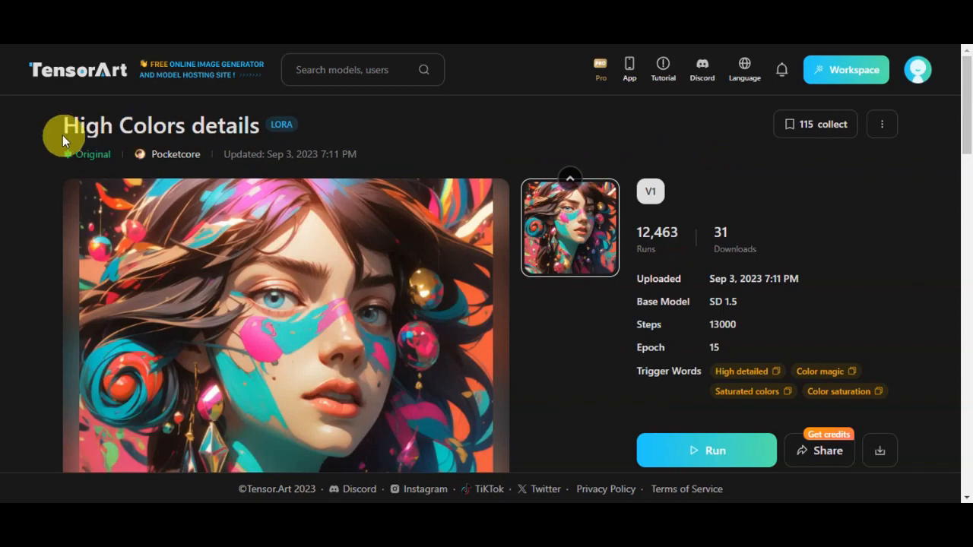
Examine the High Colors details model's run statistics, base model and trigger words.
scroll(319, 141, down, 1)
scroll(276, 155, up, 1)
scroll(835, 201, down, 1)
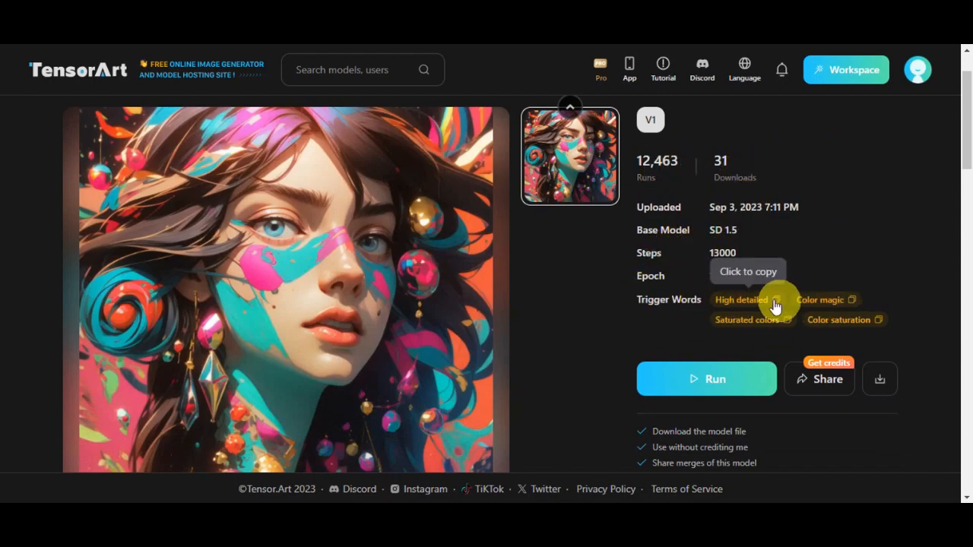
Review the High Colors details model's permissions and trigger words, and run the model to open its image generator.
scroll(865, 281, down, 1)
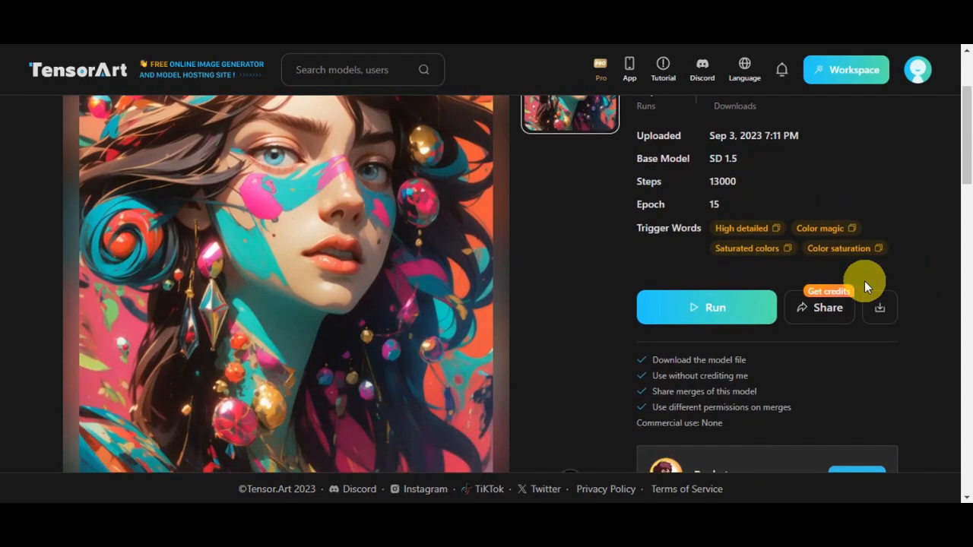
scroll(901, 254, up, 1)
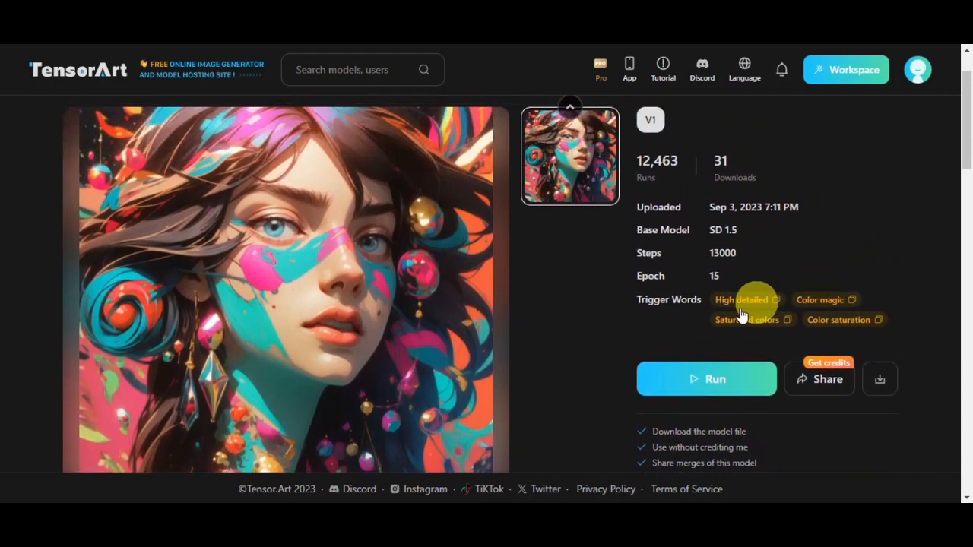
click(706, 382)
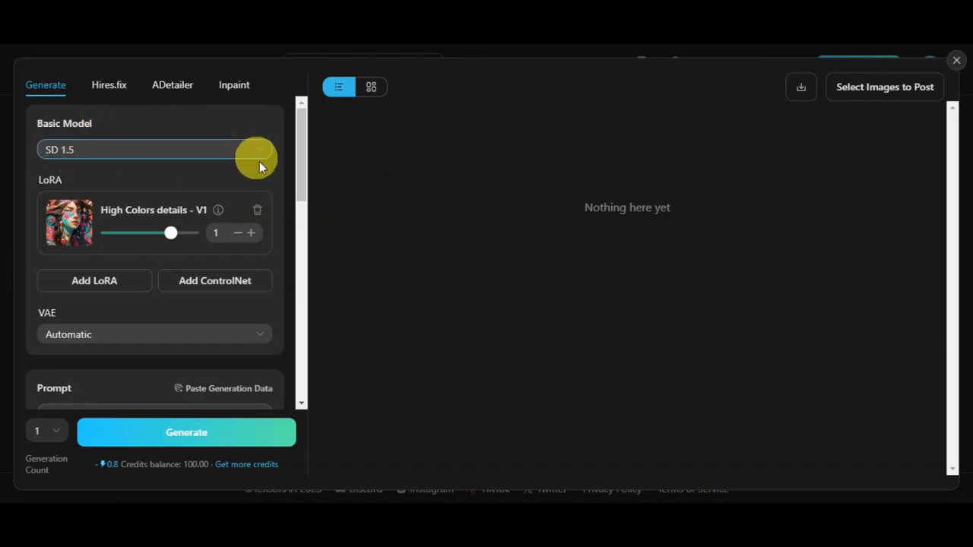
Examine the generator's options, from prompt, negative prompt embeddings and Image2Image to aspect ratio, sampling, seed, Hires.fix and ADetailer.
scroll(260, 162, down, 2)
scroll(159, 280, down, 2)
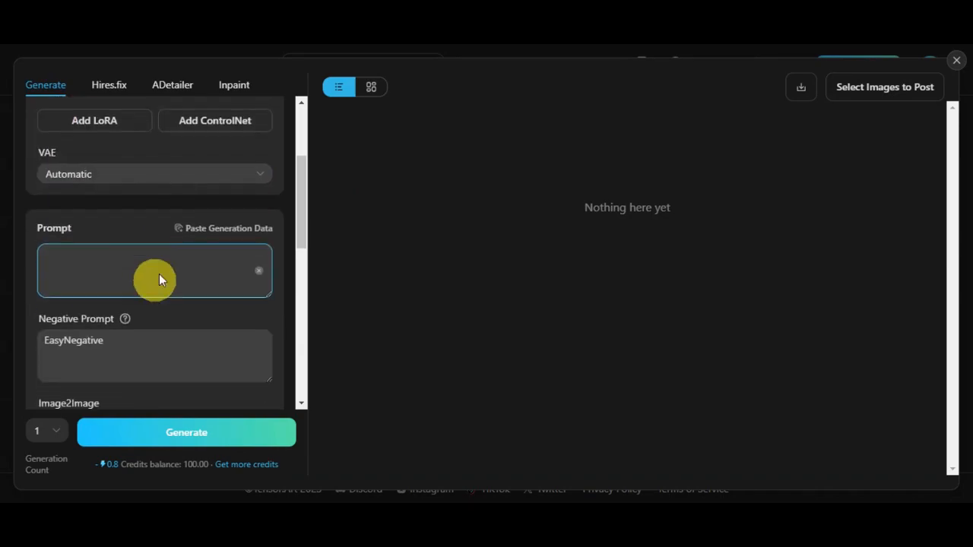
scroll(159, 280, down, 3)
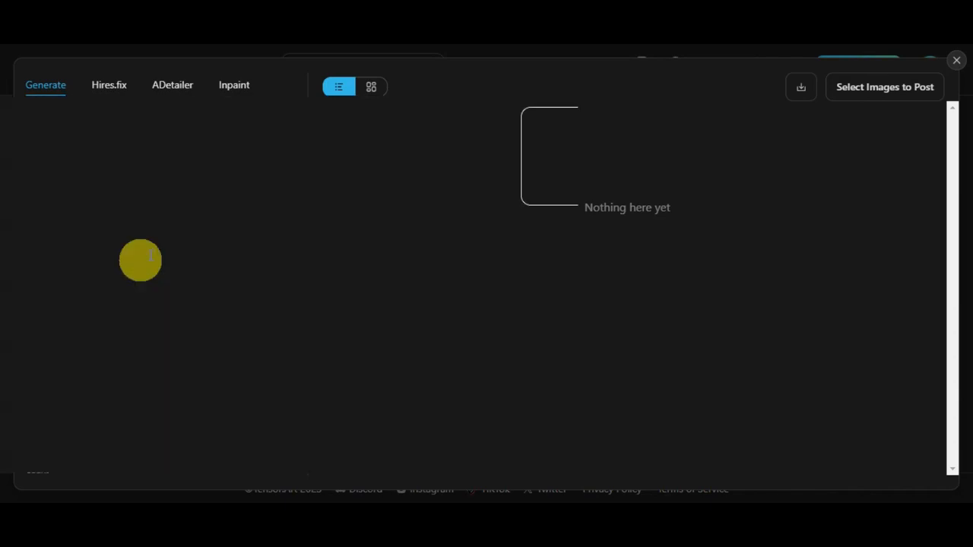
mouse_move(126, 195)
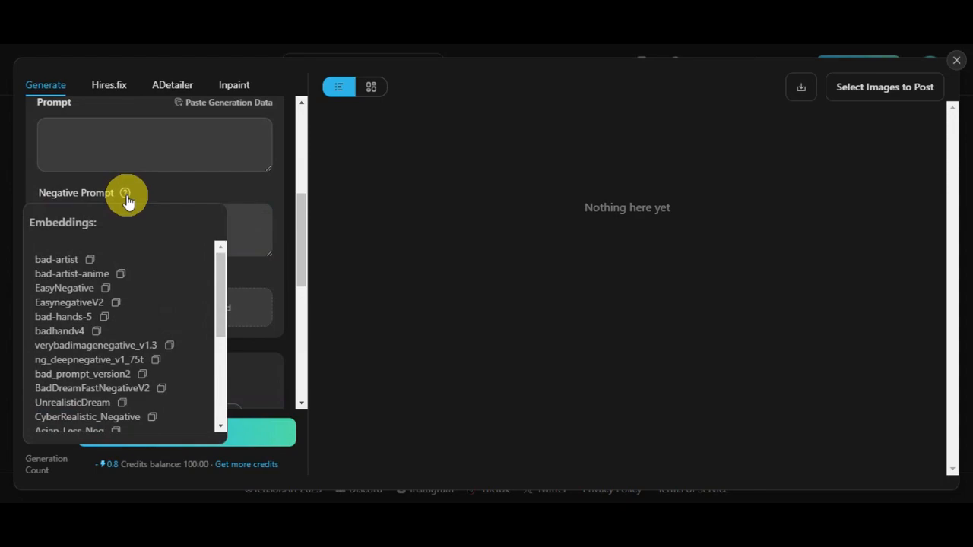
scroll(111, 333, down, 5)
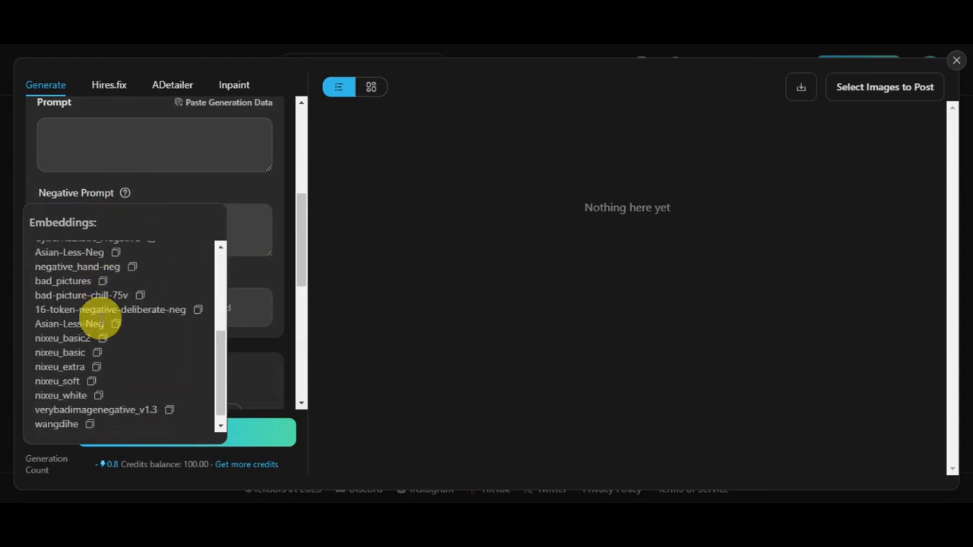
scroll(262, 217, down, 3)
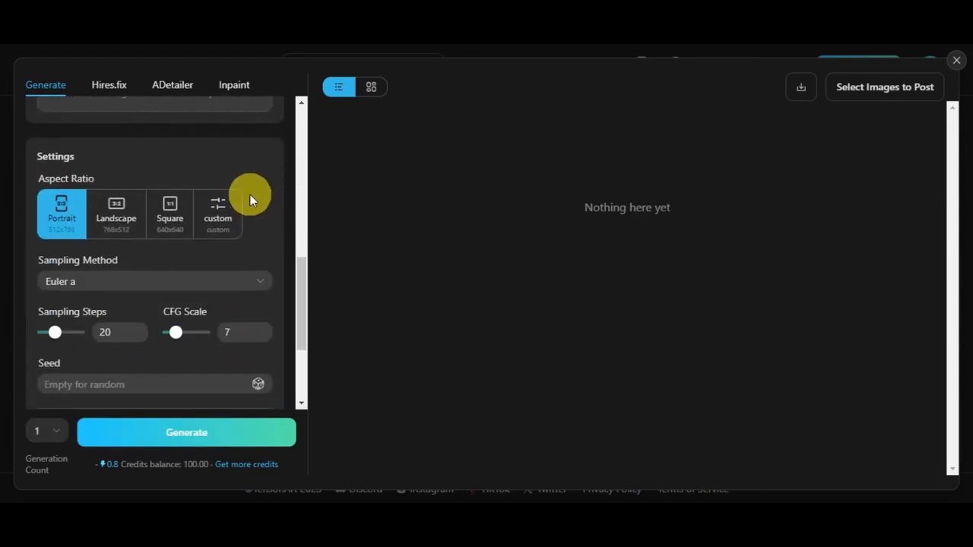
scroll(167, 183, up, 1)
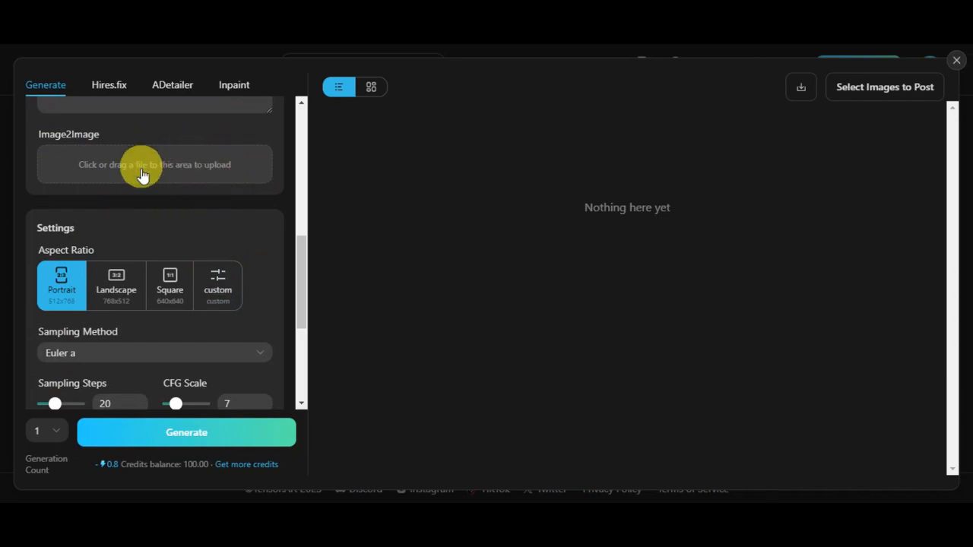
scroll(224, 169, down, 1)
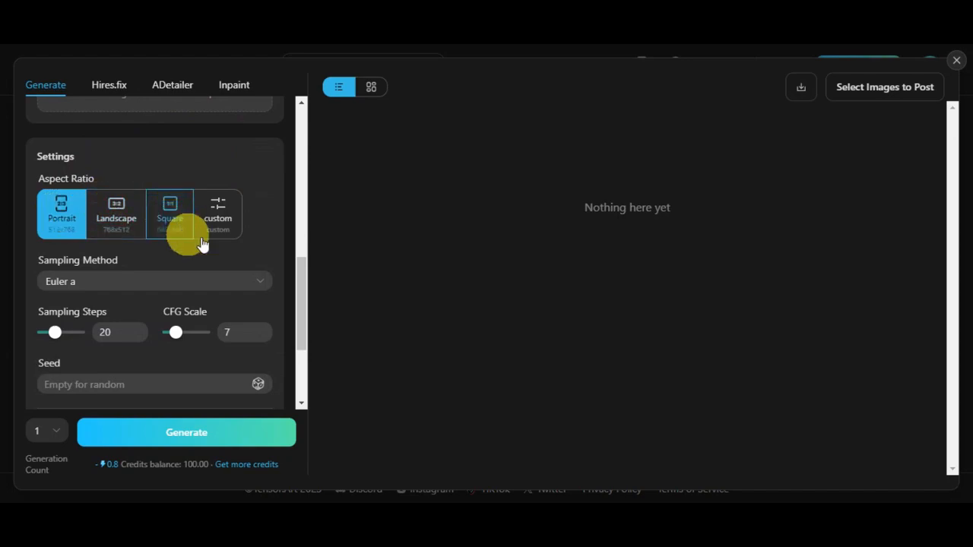
scroll(229, 212, down, 1)
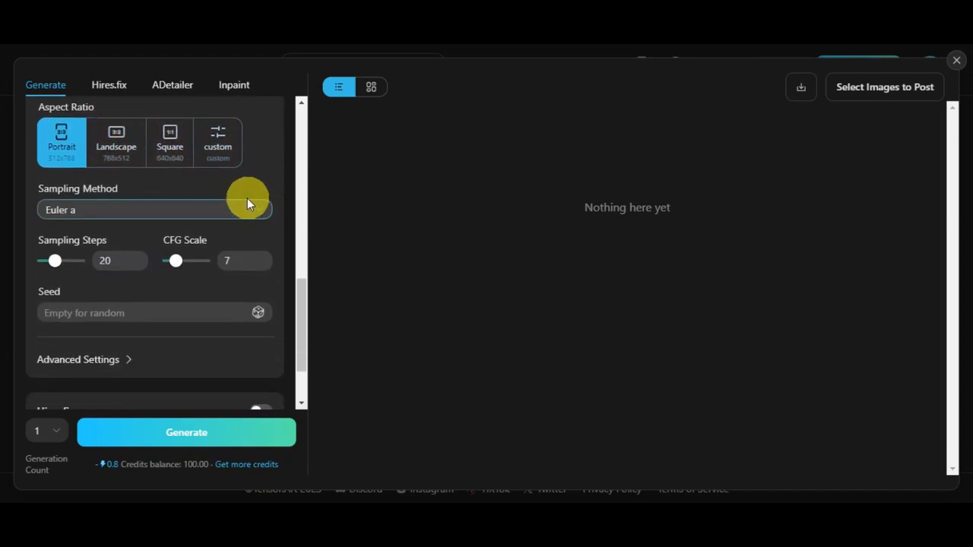
scroll(247, 202, down, 1)
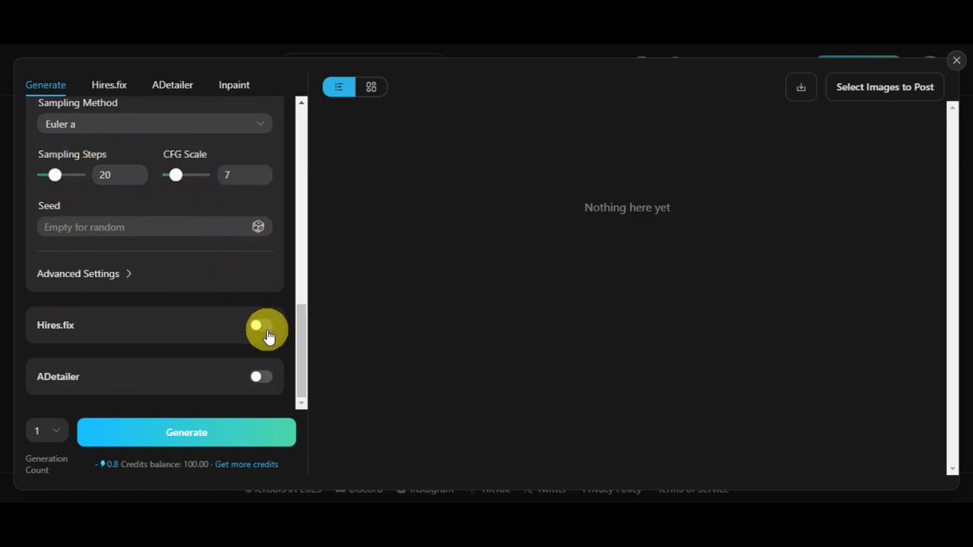
drag(304, 315, 300, 156)
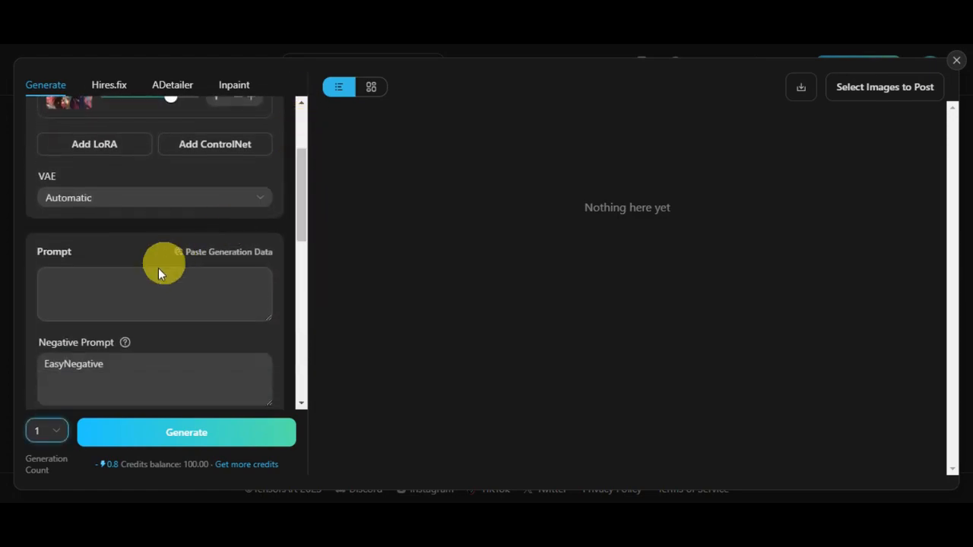
Review the anime bubble gum girl prompt and its negative prompt, set up with the Joy Anime Mix - V1.0 LoRA.
click(159, 297)
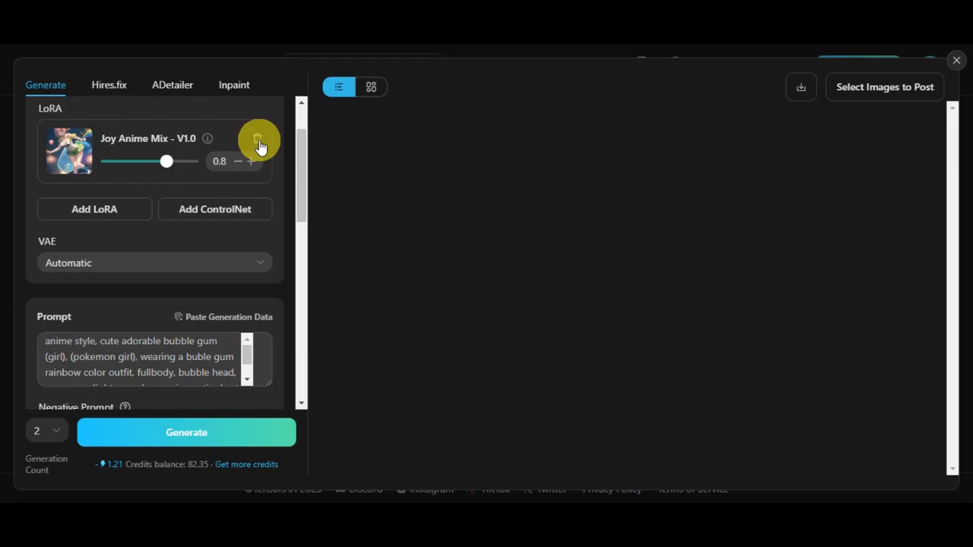
scroll(277, 207, down, 1)
scroll(185, 265, down, 1)
scroll(190, 297, up, 1)
scroll(190, 297, up, 1)
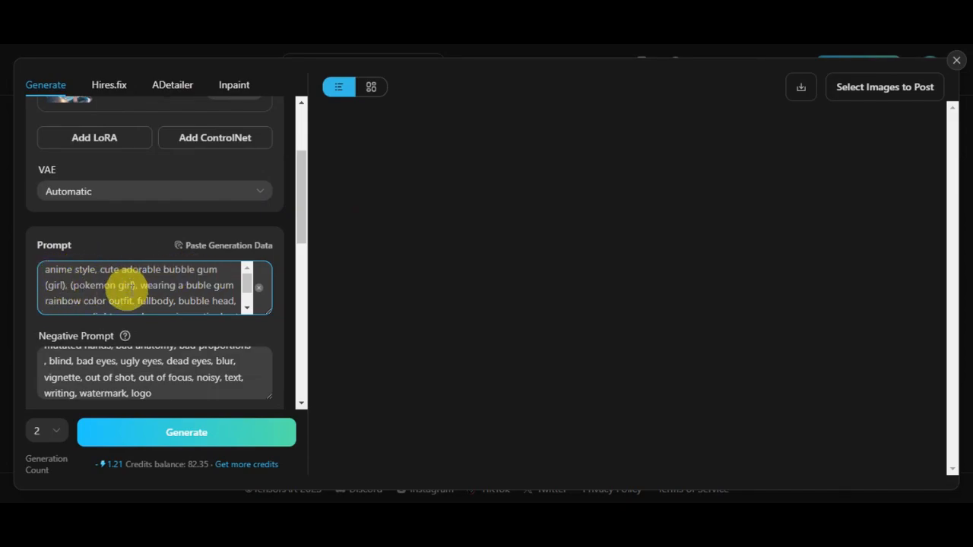
scroll(167, 285, down, 2)
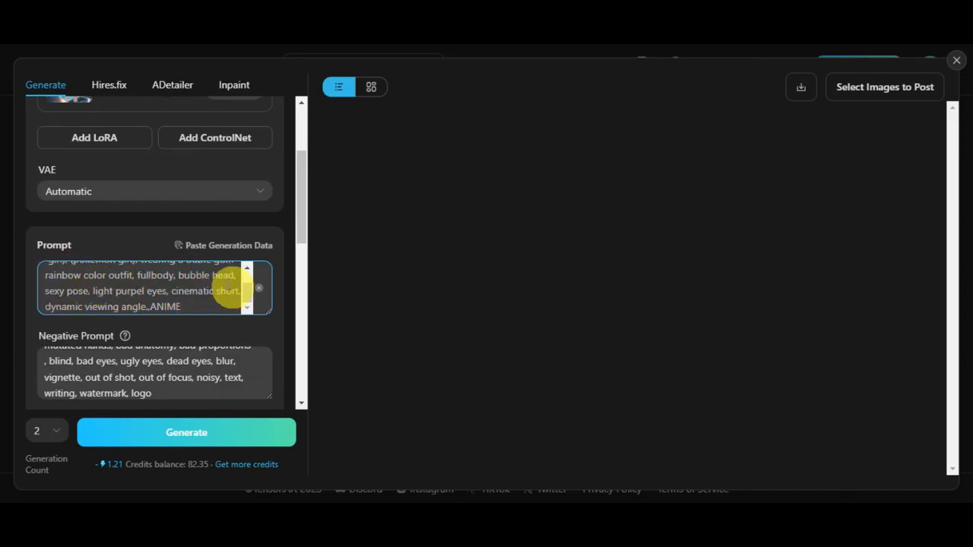
scroll(231, 295, up, 2)
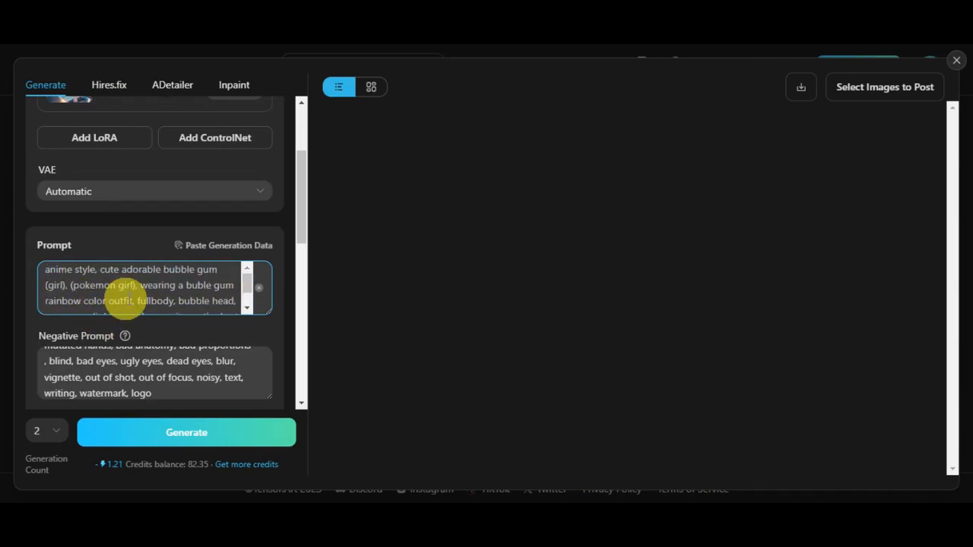
click(153, 361)
scroll(136, 372, up, 3)
scroll(130, 373, up, 6)
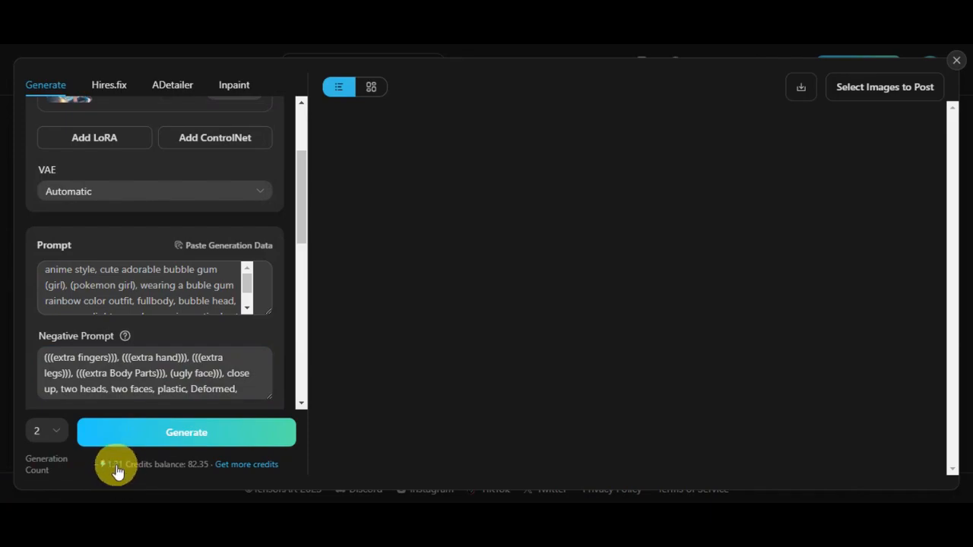
Set the generation count to 1 and generate the anime bubble gum girl image.
click(53, 432)
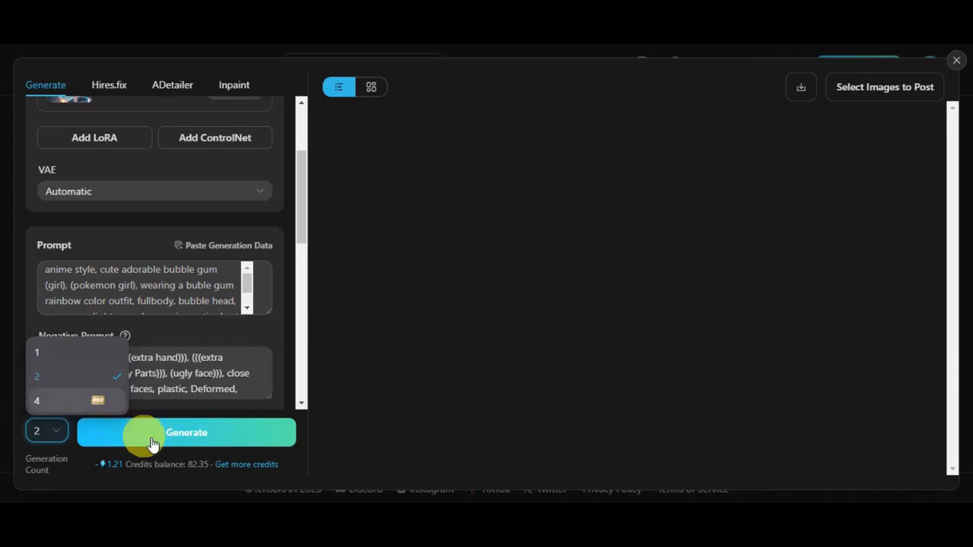
click(64, 353)
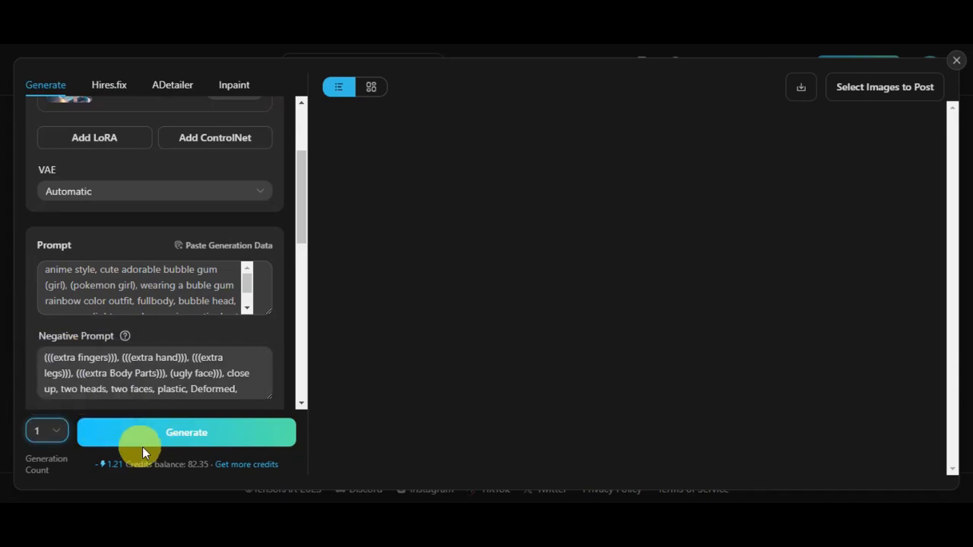
click(141, 450)
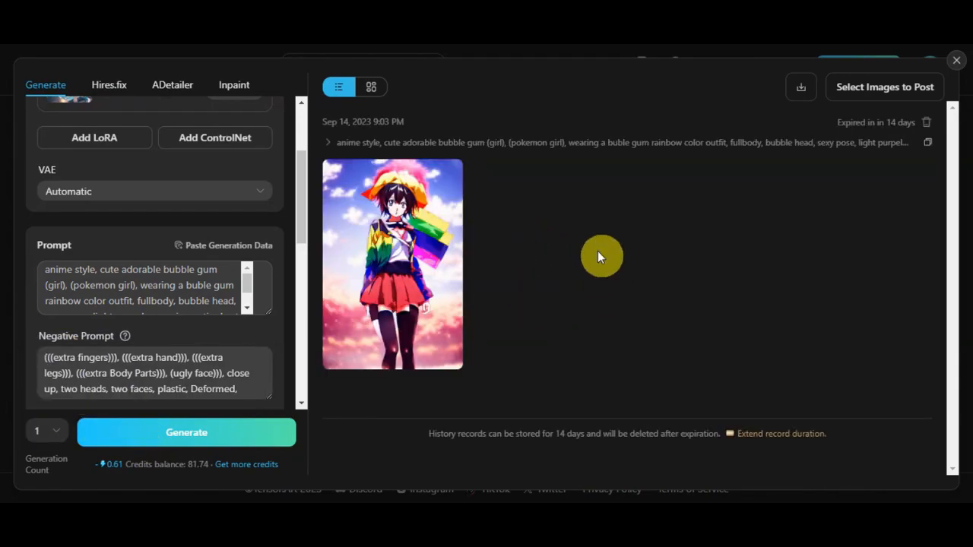
Preview the generated anime girl image at full size, close the preview and download the image.
mouse_move(437, 271)
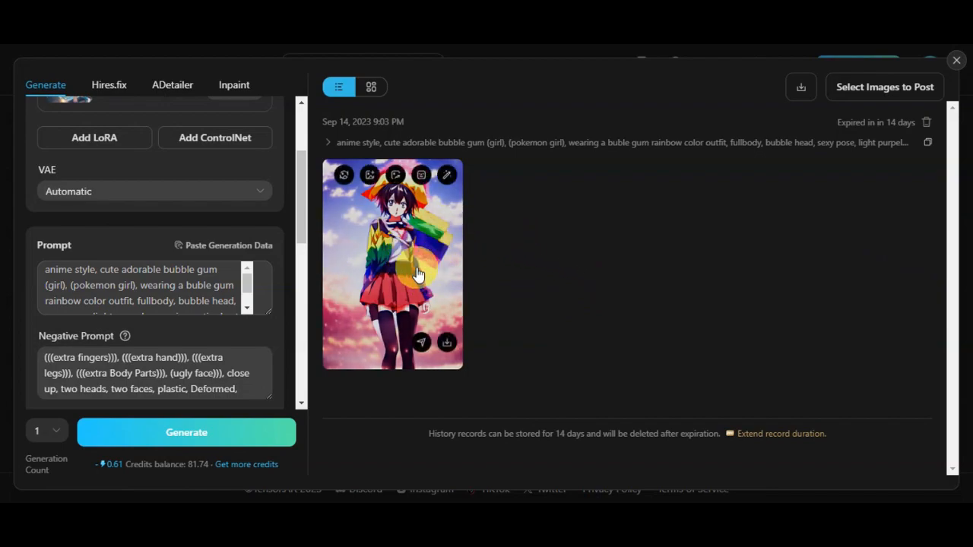
click(418, 272)
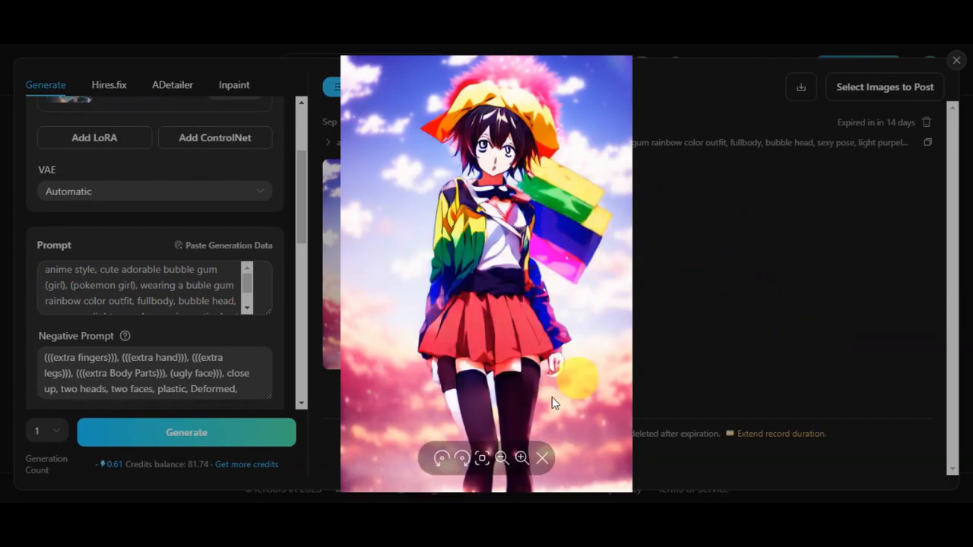
click(542, 457)
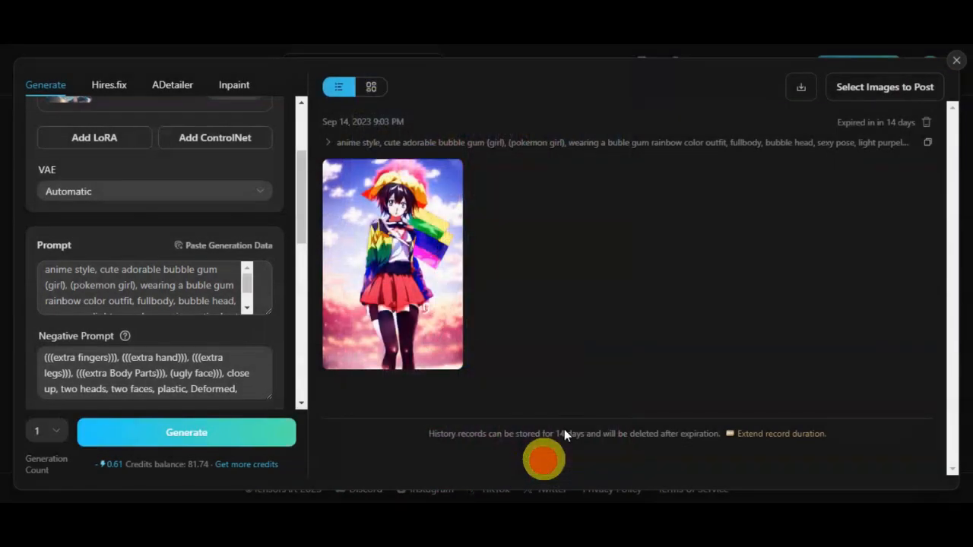
mouse_move(392, 220)
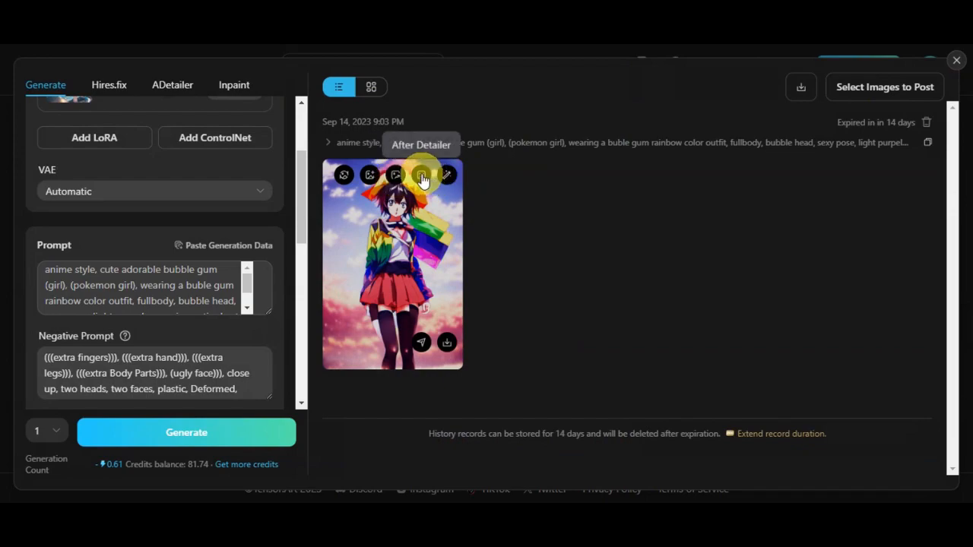
click(446, 341)
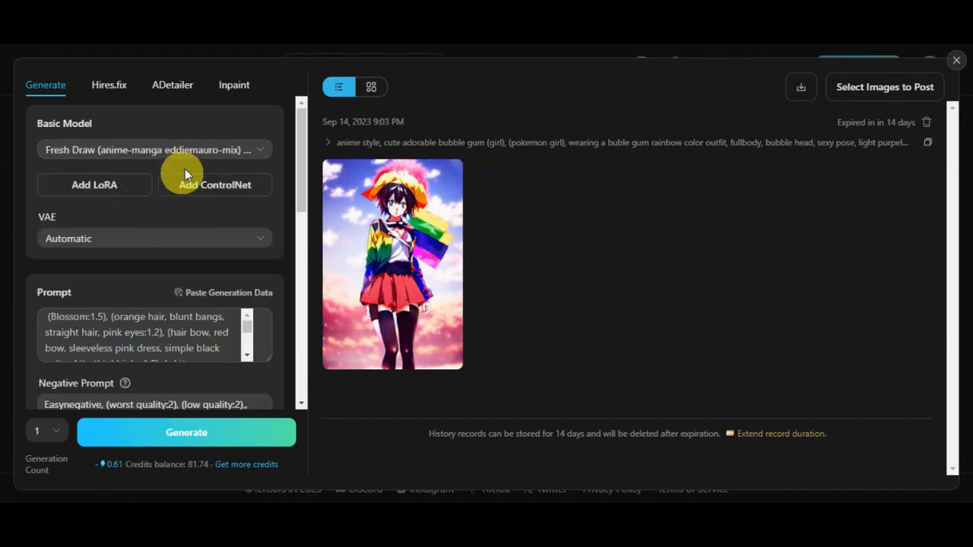
Review the Blossom prompt and negative prompt for the Fresh Draw base model, and generate the image.
scroll(220, 189, down, 1)
scroll(137, 259, down, 3)
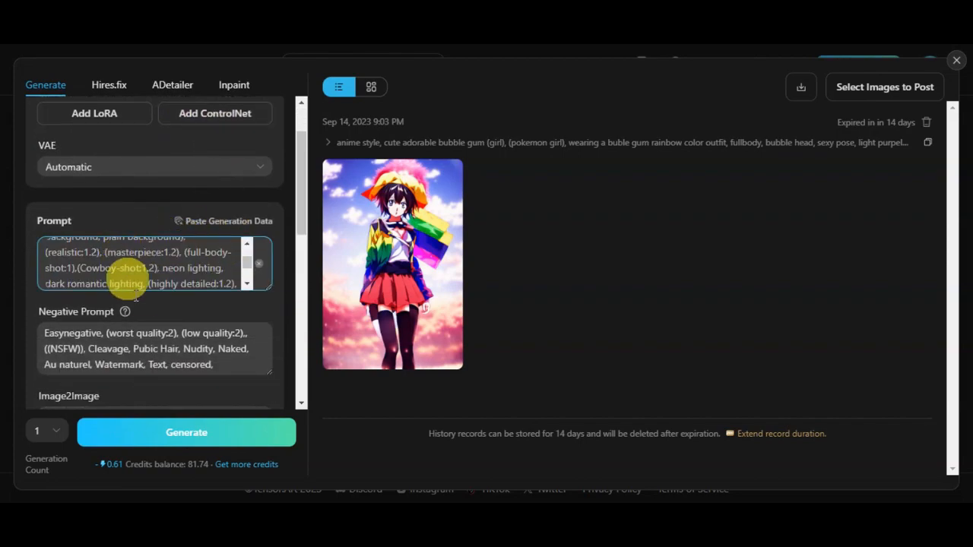
click(159, 346)
scroll(178, 352, down, 3)
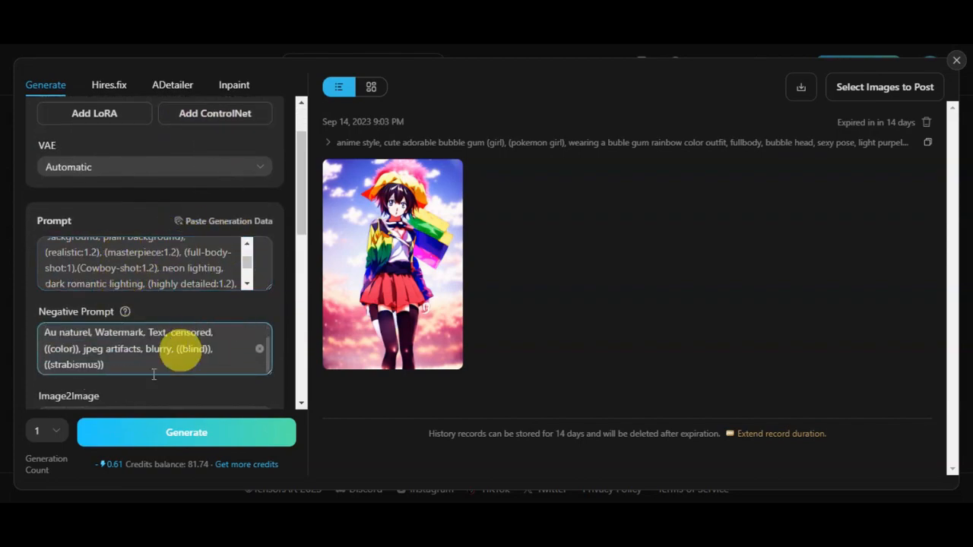
scroll(161, 358, down, 2)
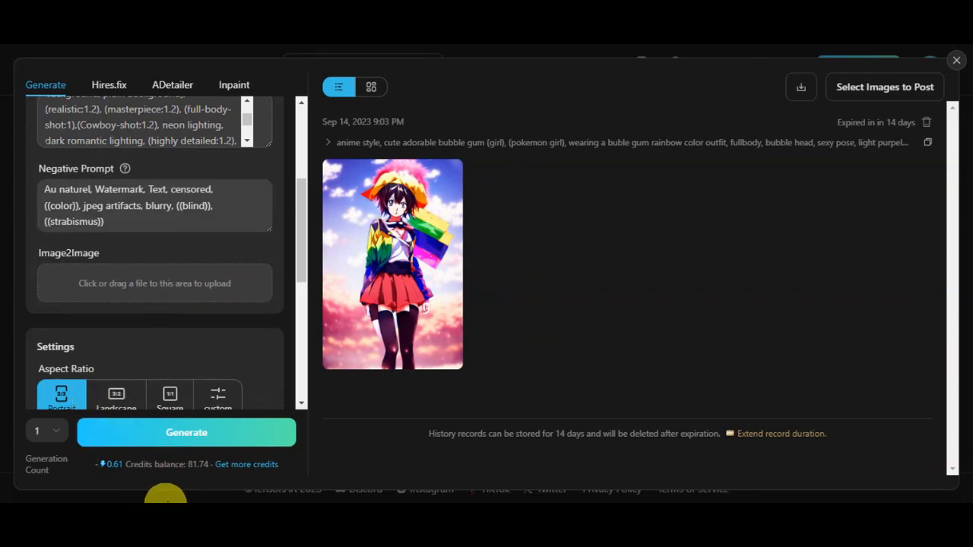
click(141, 439)
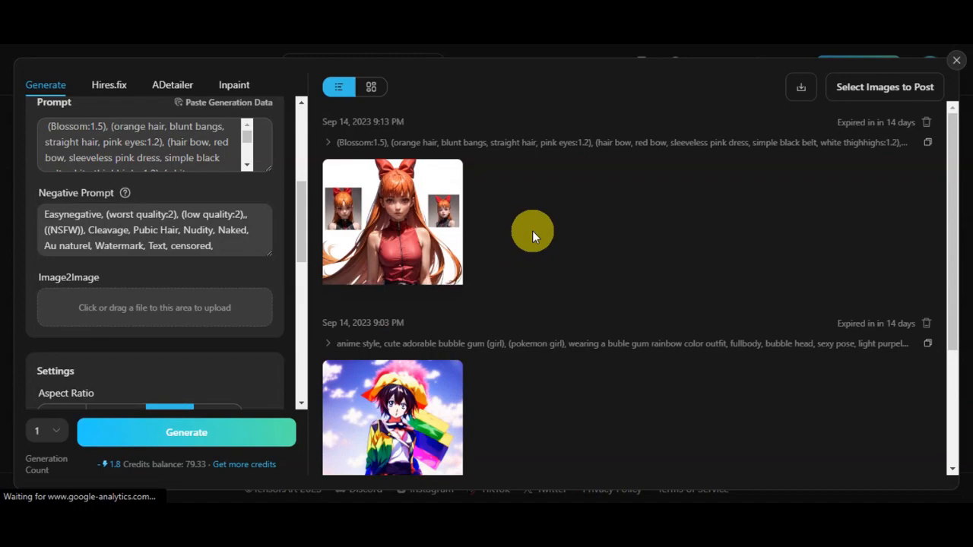
Download the generated orange-haired Blossom image and open it at full size.
click(127, 127)
mouse_move(391, 228)
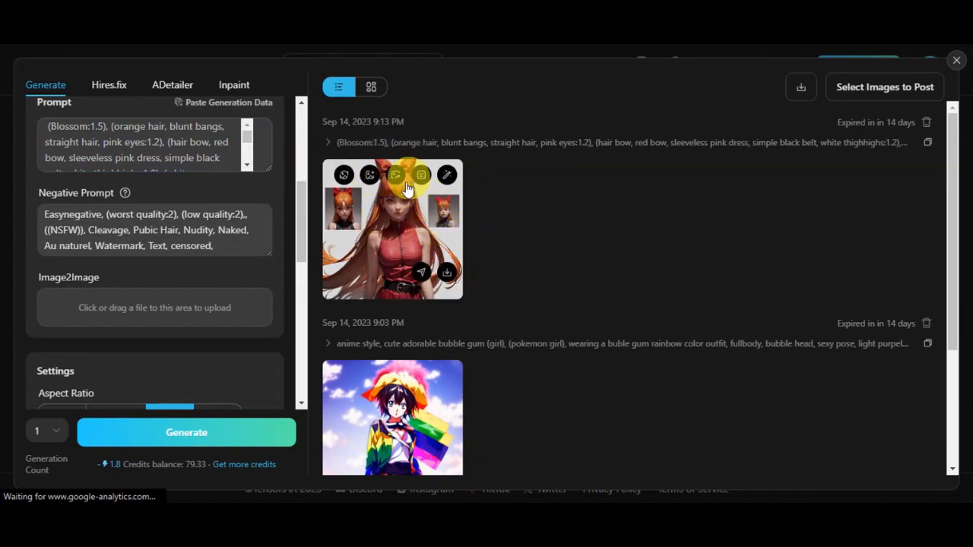
click(449, 274)
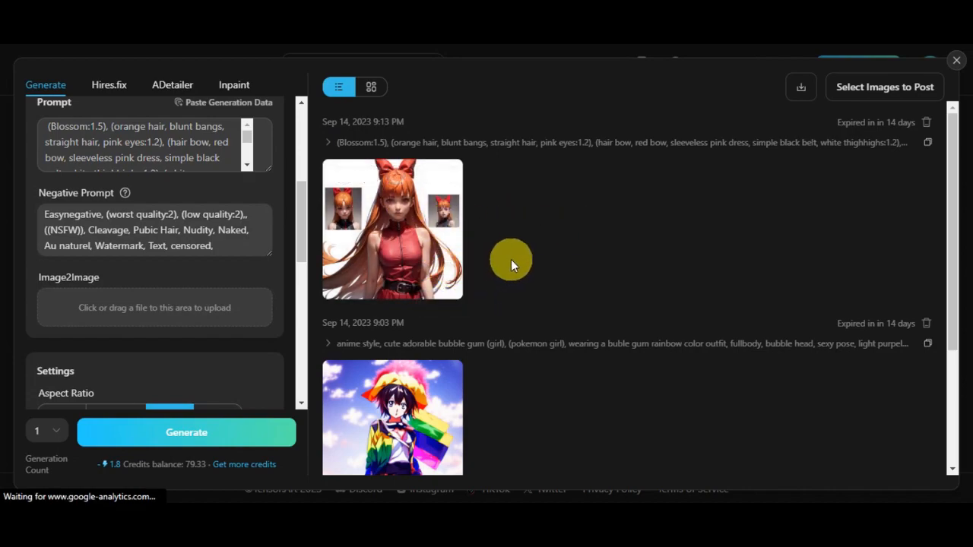
click(407, 237)
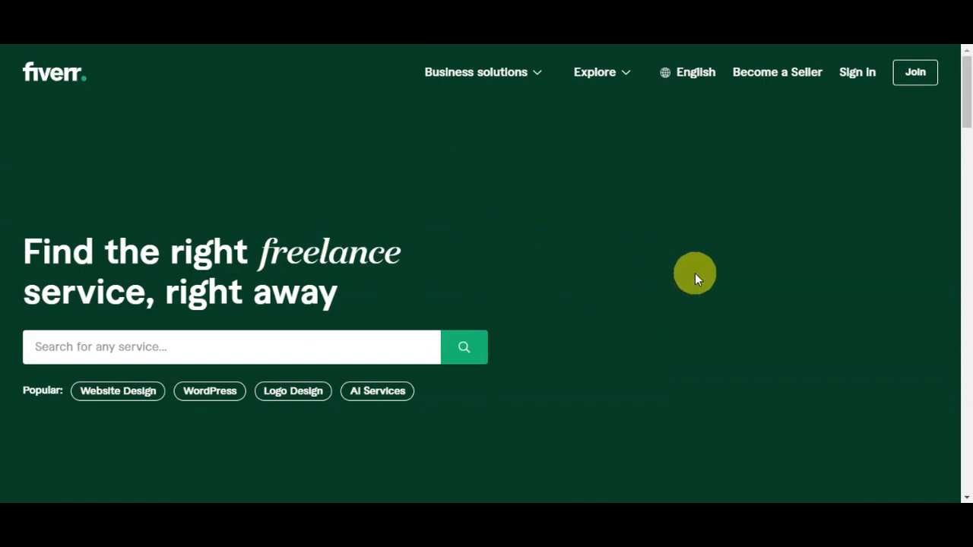
Browse the Fiverr home page's popular services, benefits and service categories, and return to its search area.
scroll(732, 260, down, 5)
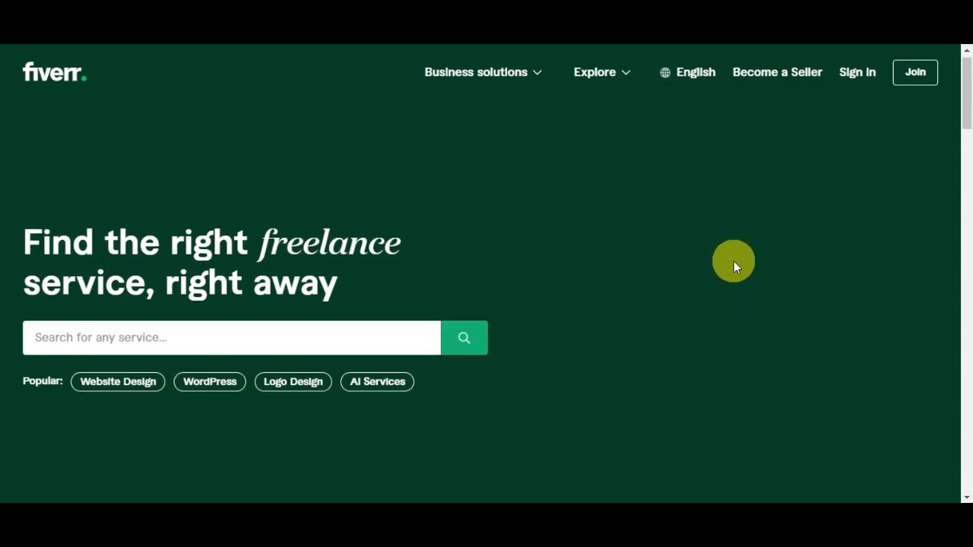
scroll(734, 261, down, 2)
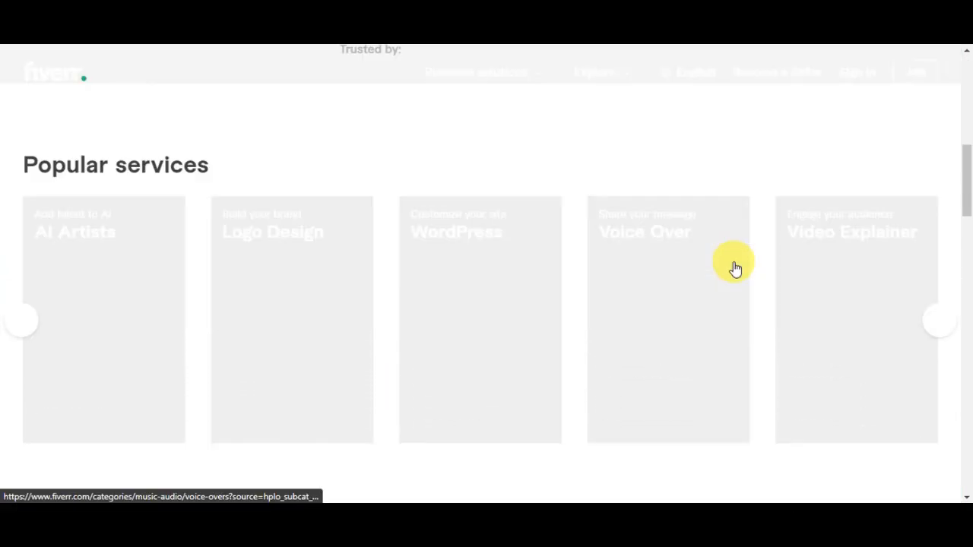
scroll(734, 268, down, 2)
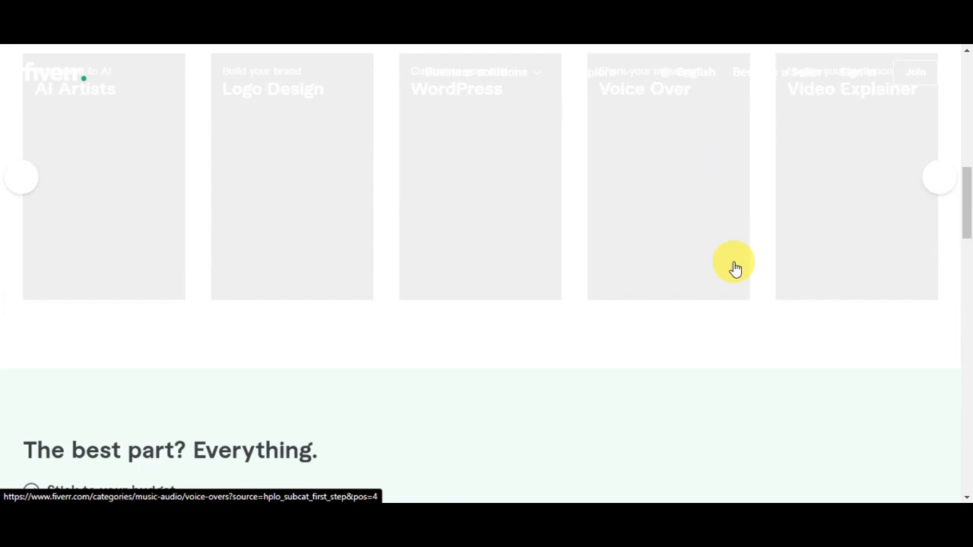
scroll(735, 268, down, 5)
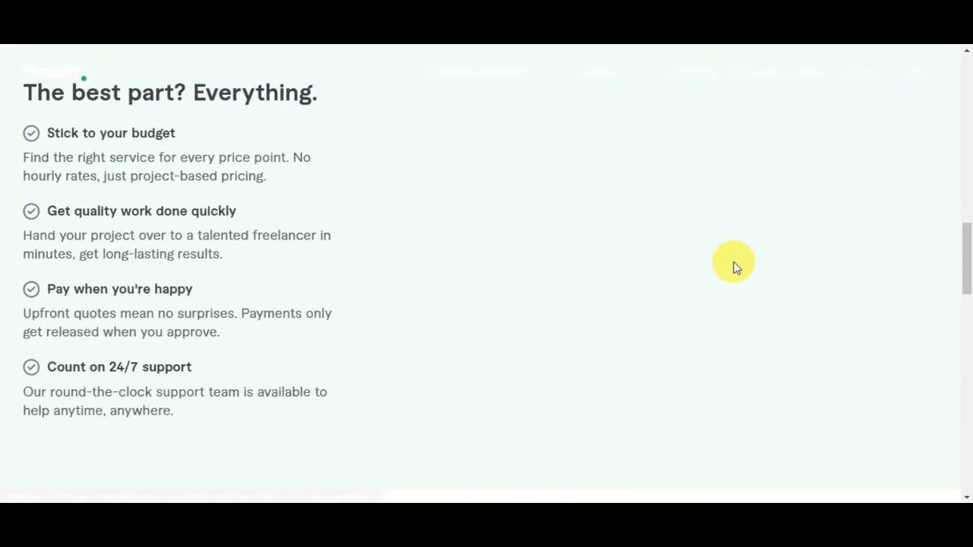
scroll(733, 267, down, 1)
scroll(734, 266, down, 5)
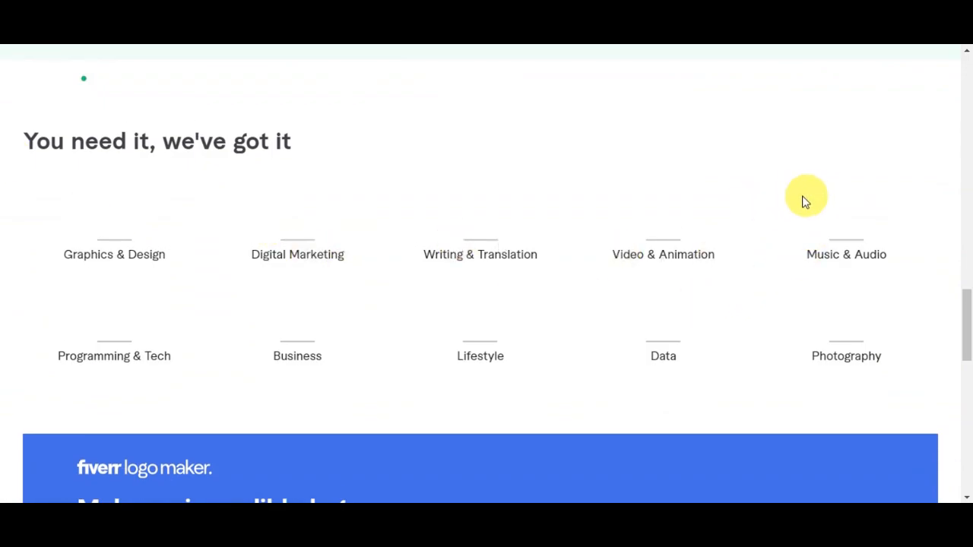
scroll(806, 213, down, 1)
scroll(810, 212, up, 12)
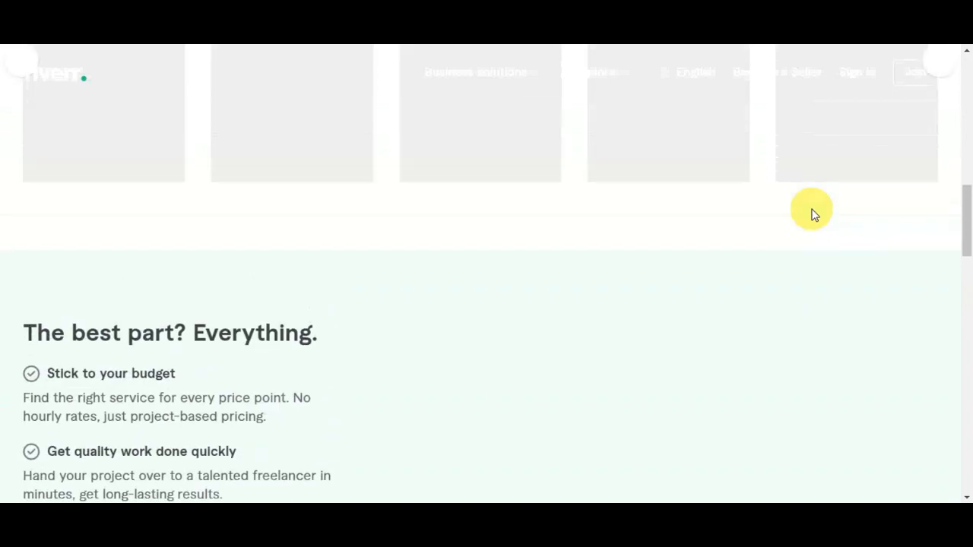
scroll(811, 213, up, 6)
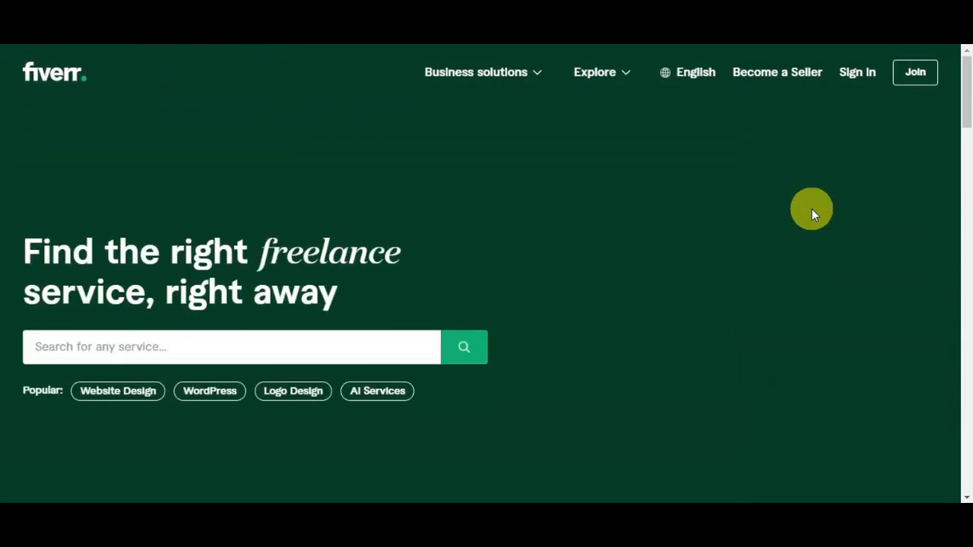